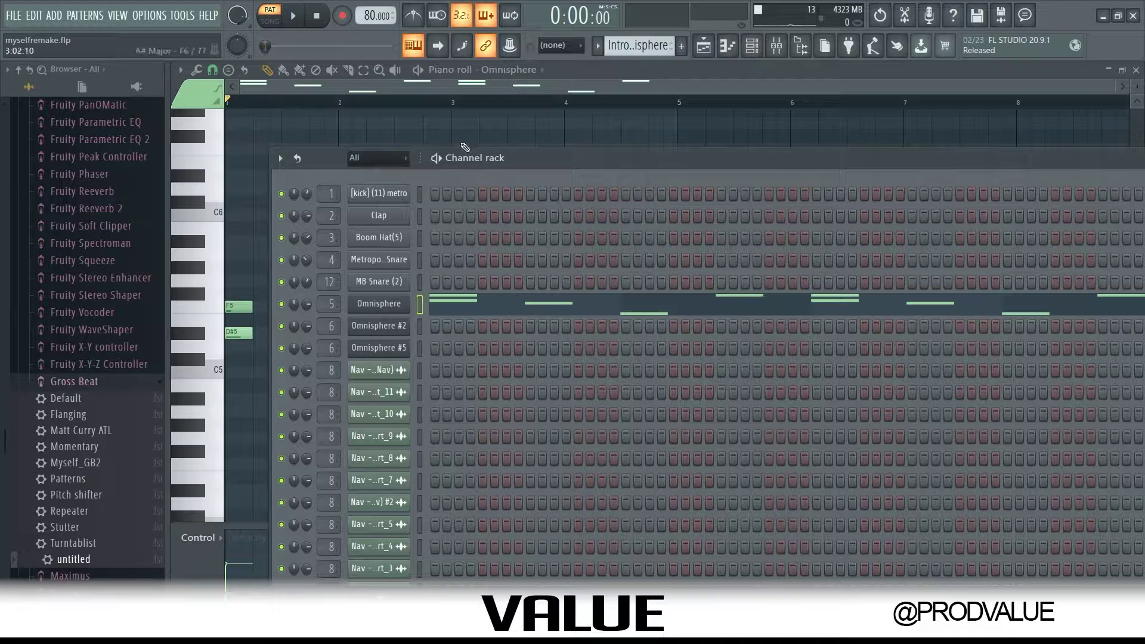
Step: Show the Omnisphere channel's notes in the piano roll and play the pattern back
{"action": "right_click", "coordinate": [411, 129]}
{"action": "scroll", "coordinate": [479, 170], "scroll_direction": "up", "scroll_amount": 2}
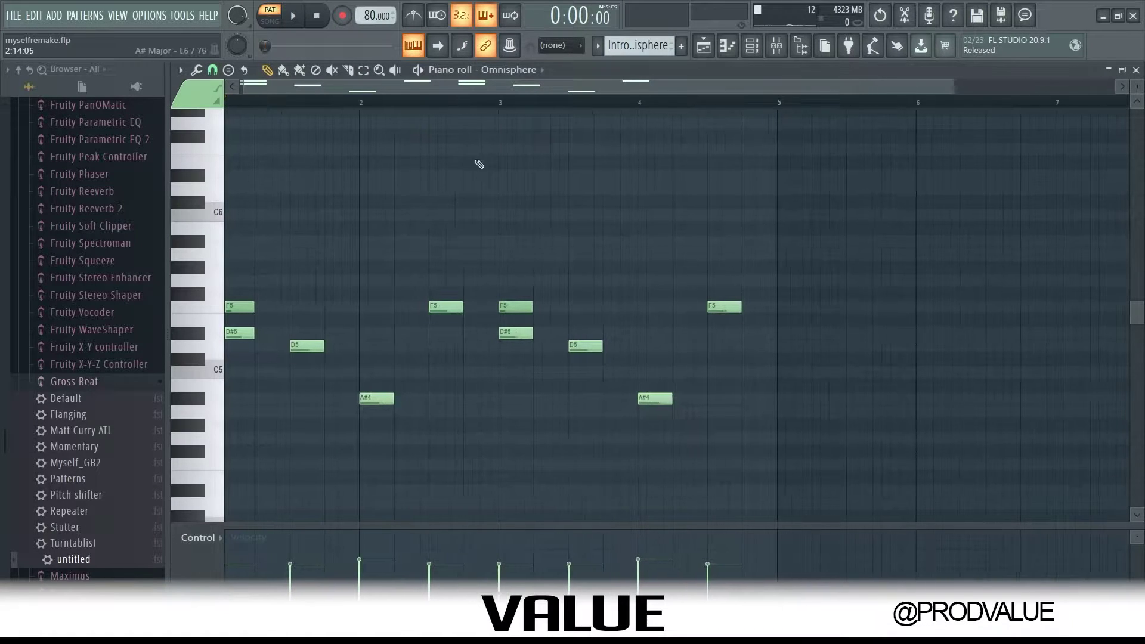
{"action": "left_click_drag", "start_coordinate": [418, 89], "coordinate": [339, 106]}
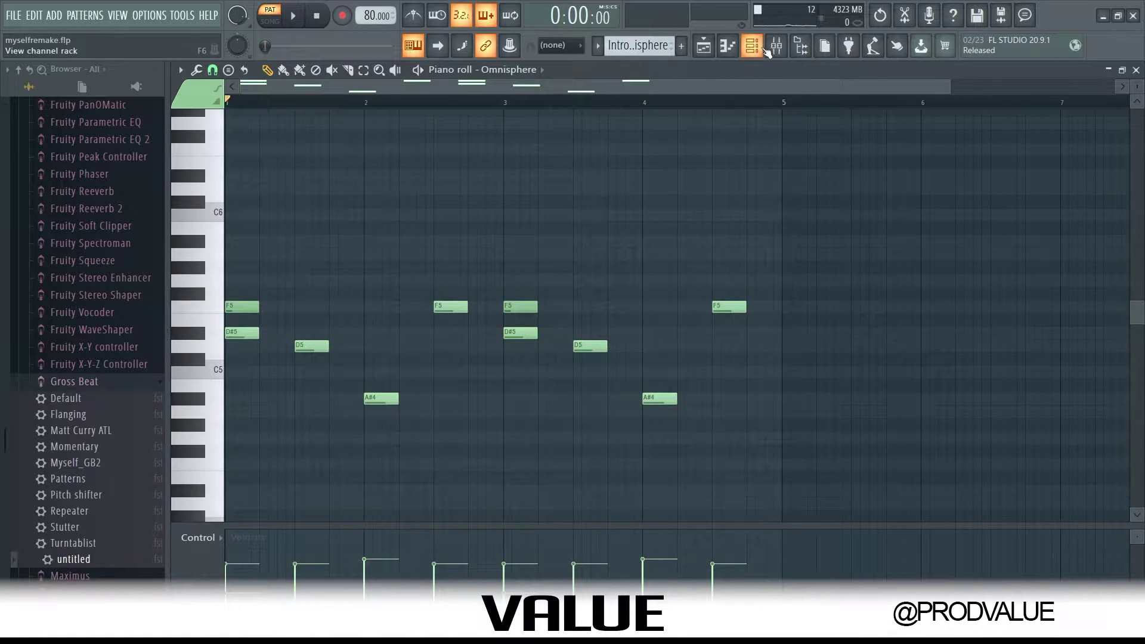
{"action": "key", "text": "F6"}
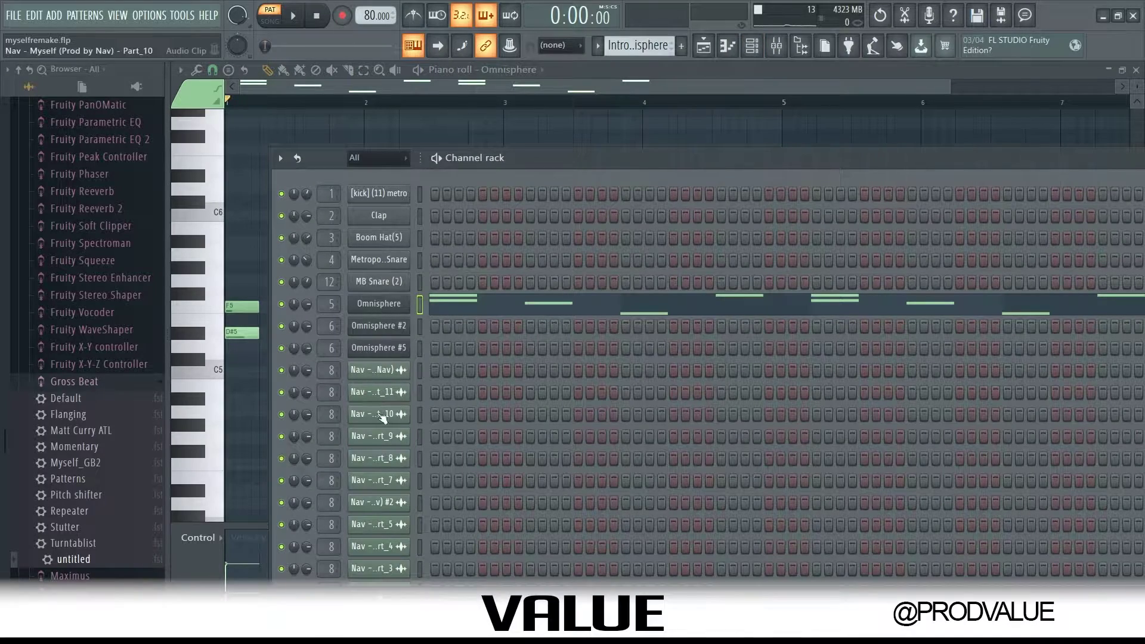
{"action": "scroll", "coordinate": [379, 382], "scroll_direction": "down", "scroll_amount": 6}
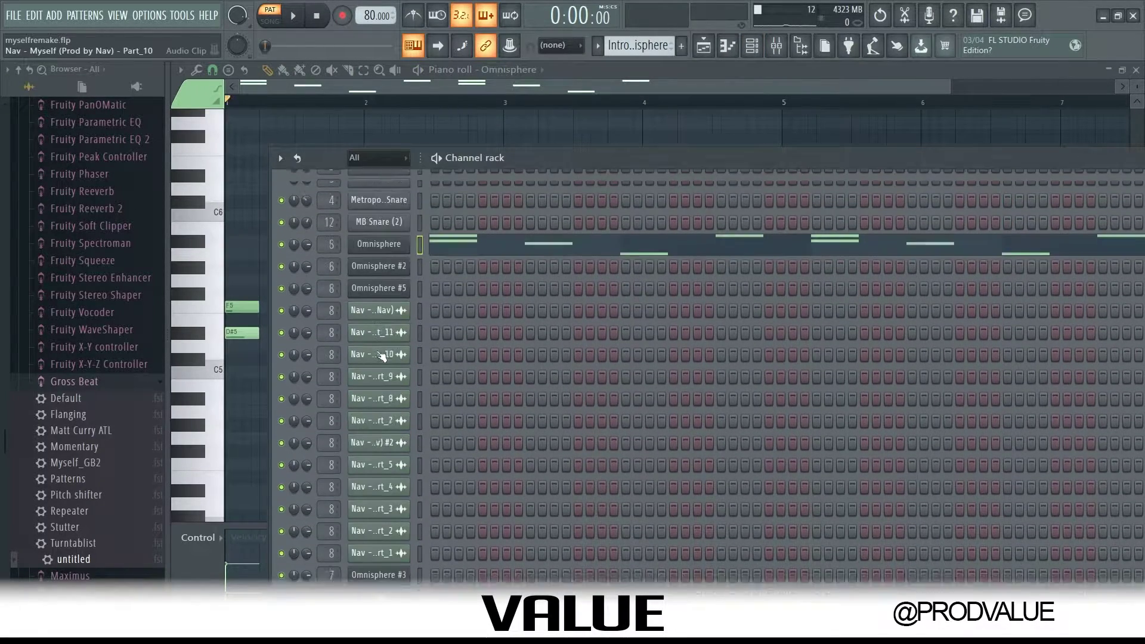
{"action": "key", "text": "F6"}
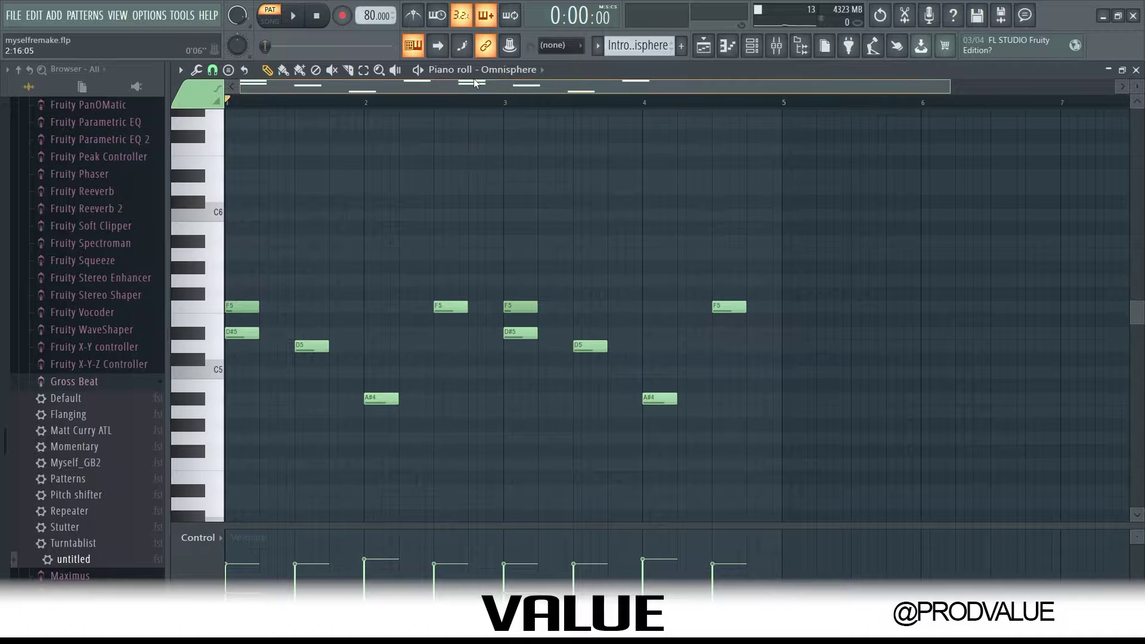
{"action": "key", "text": "space"}
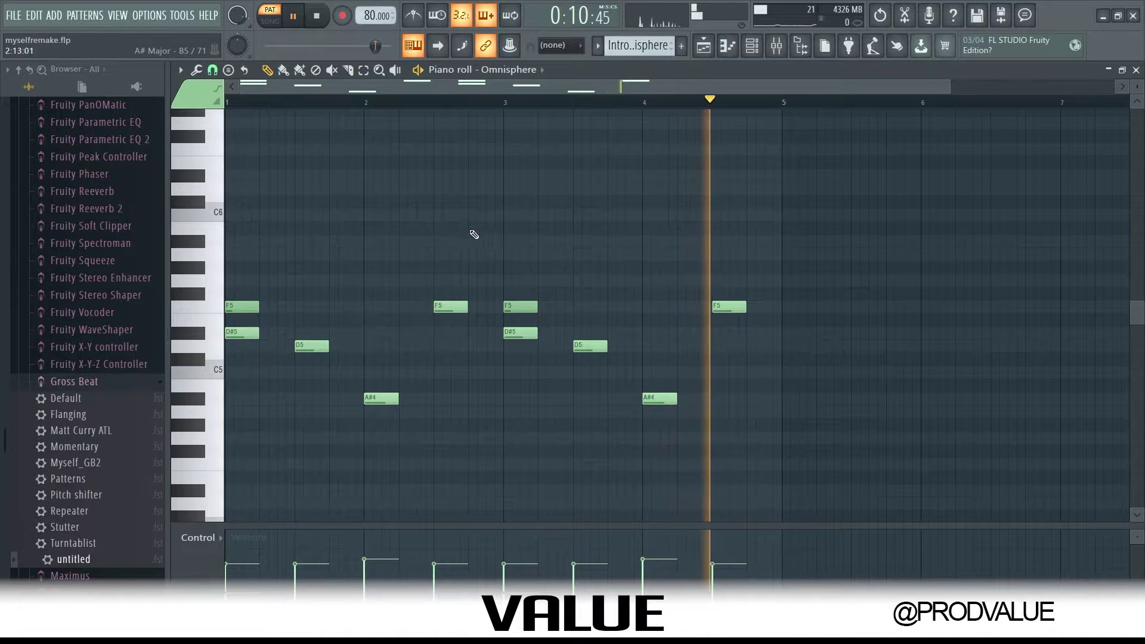
{"action": "key", "text": "space"}
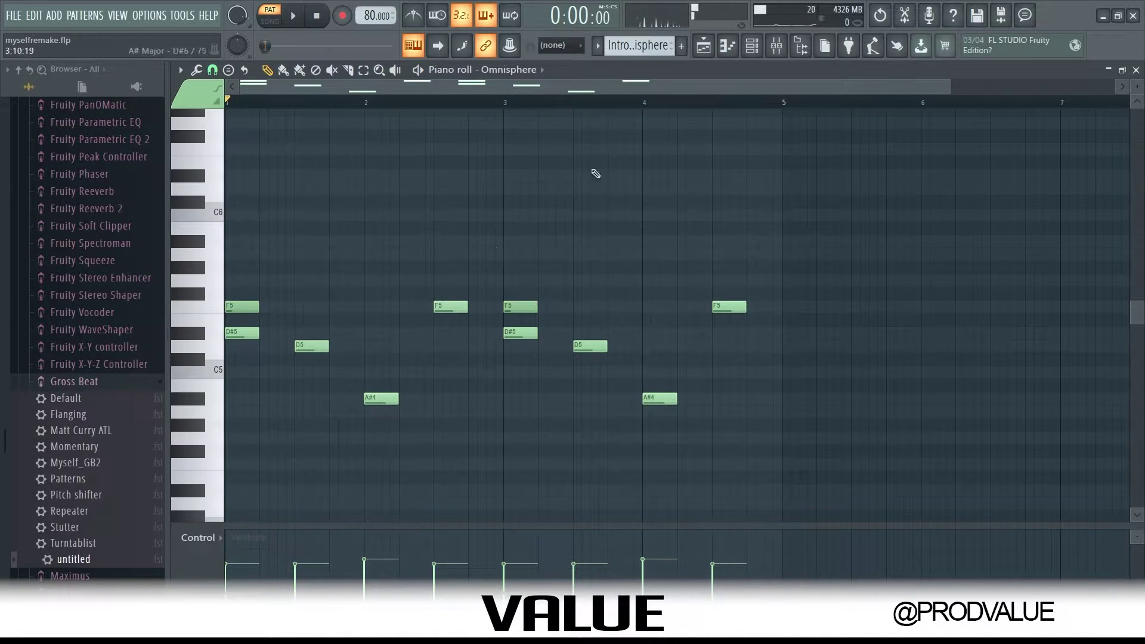
Step: Open the Intro - Omnisphere #2 pattern in the piano roll, play it back and examine its notes
{"action": "left_click", "coordinate": [703, 45]}
{"action": "left_click", "coordinate": [753, 45]}
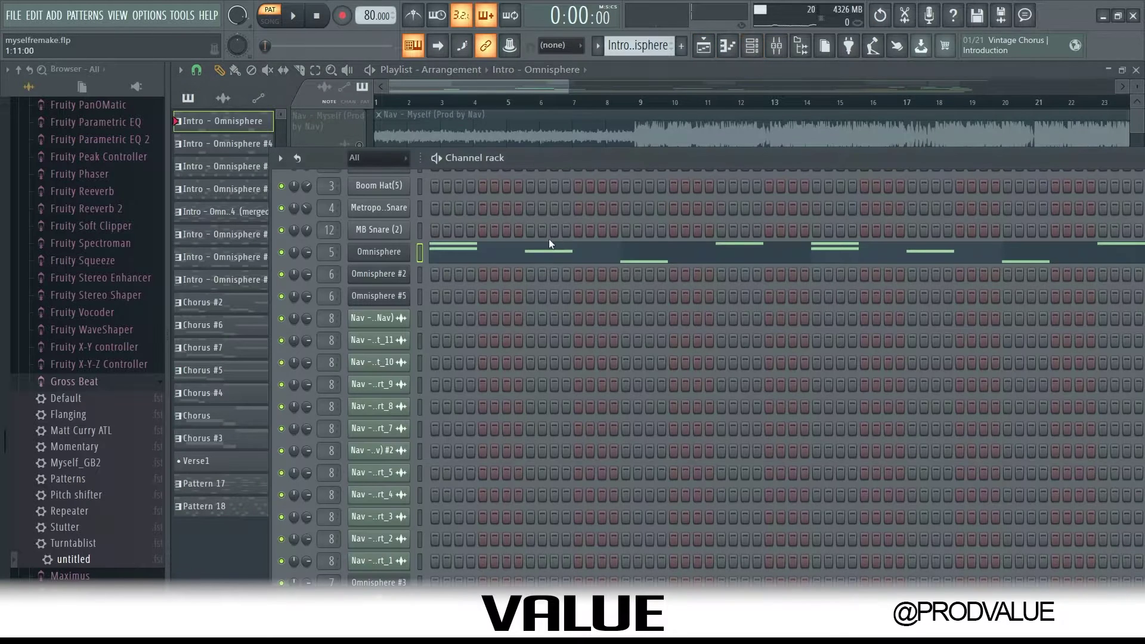
{"action": "left_click", "coordinate": [477, 255]}
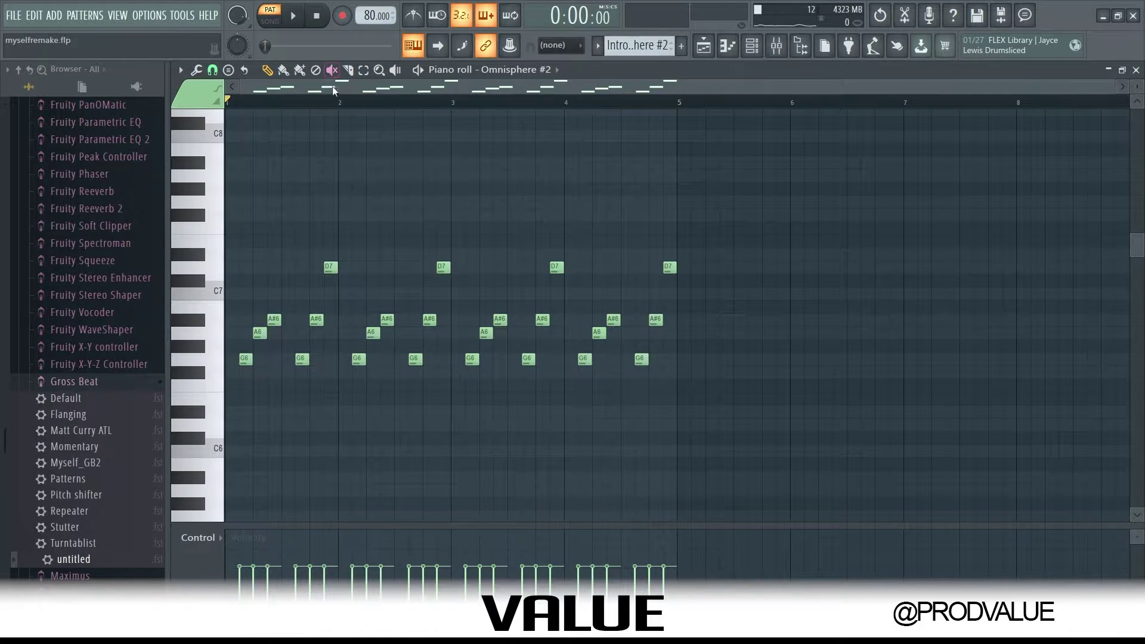
{"action": "key", "text": "space"}
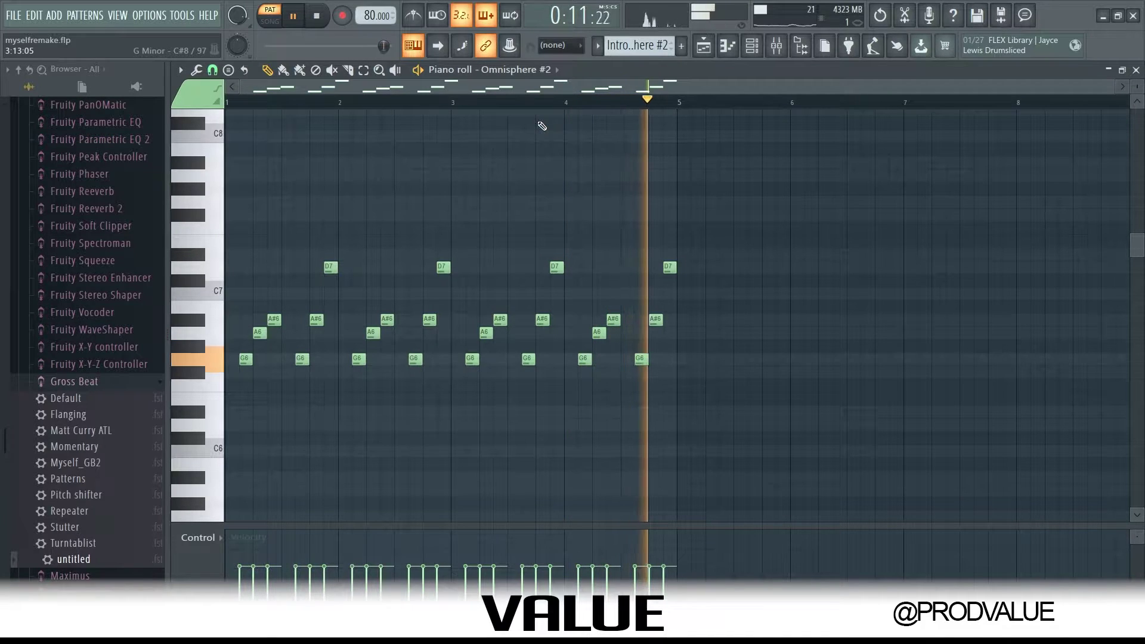
{"action": "key", "text": "space"}
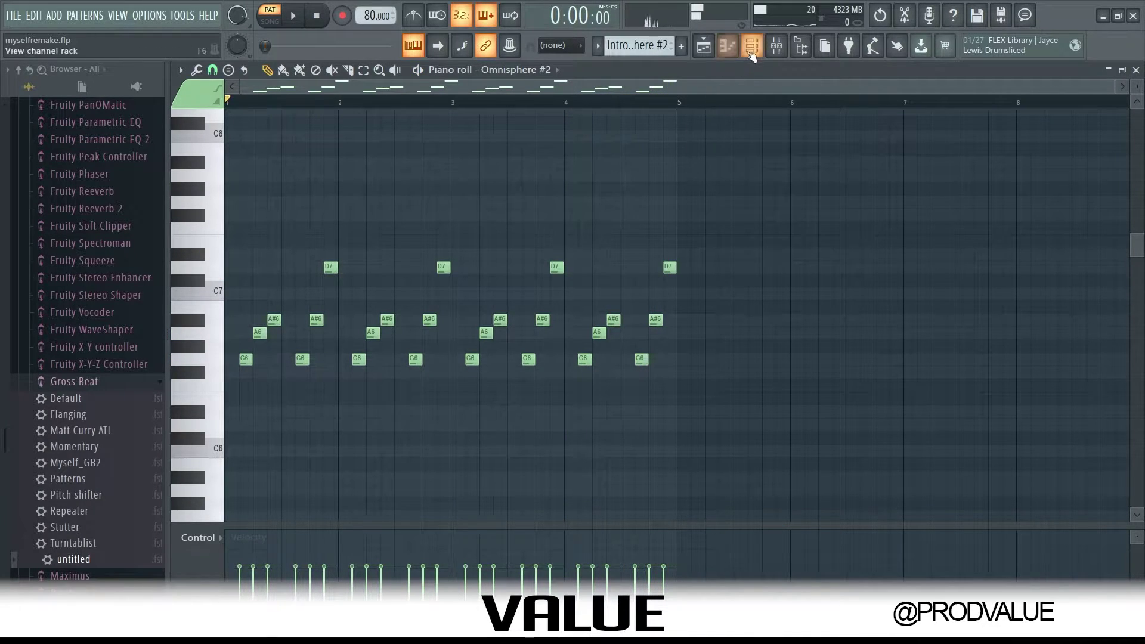
{"action": "scroll", "coordinate": [244, 371], "scroll_direction": "up", "scroll_amount": 3}
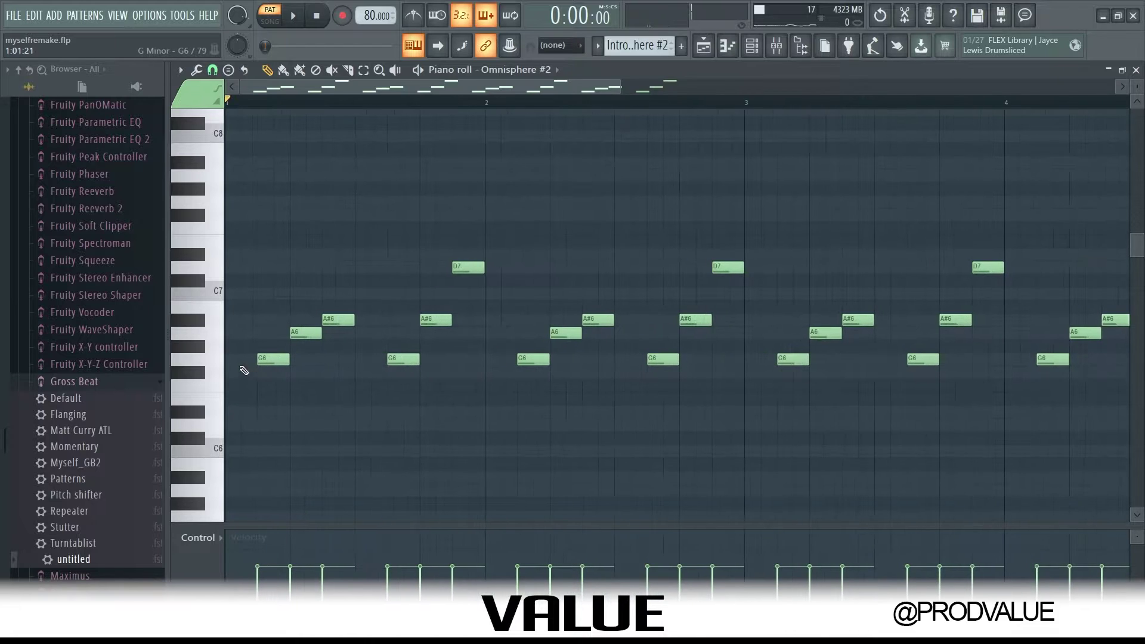
{"action": "scroll", "coordinate": [835, 307], "scroll_direction": "down", "scroll_amount": 2}
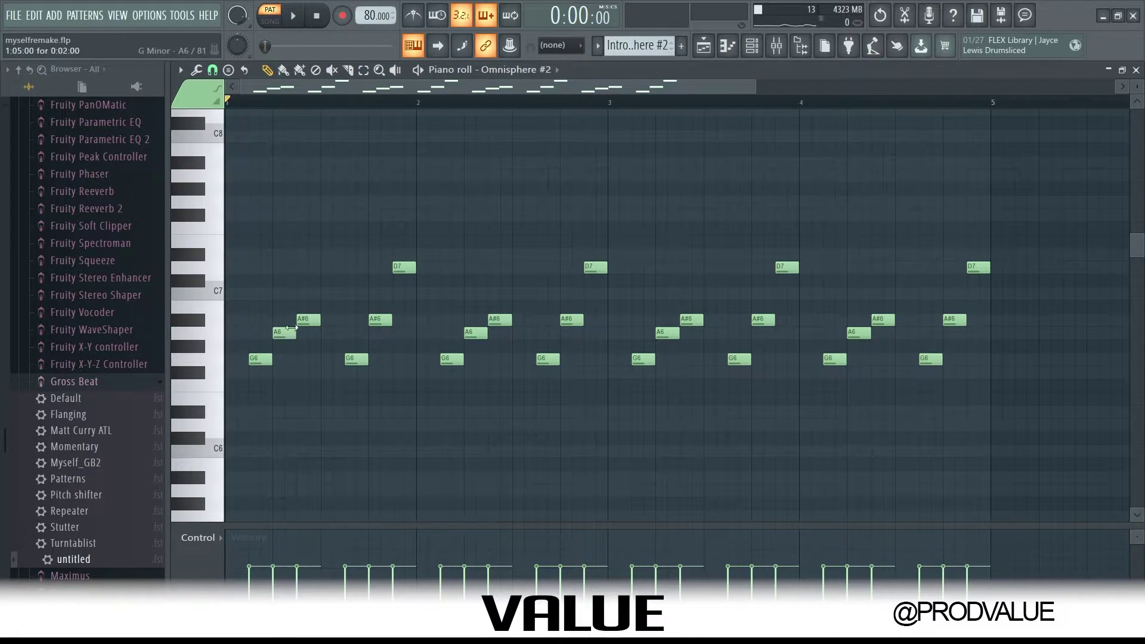
Step: Open the Intro - Omnisphere #5 pattern from the playlist, play it back and select its row of G5 notes
{"action": "left_click", "coordinate": [752, 46]}
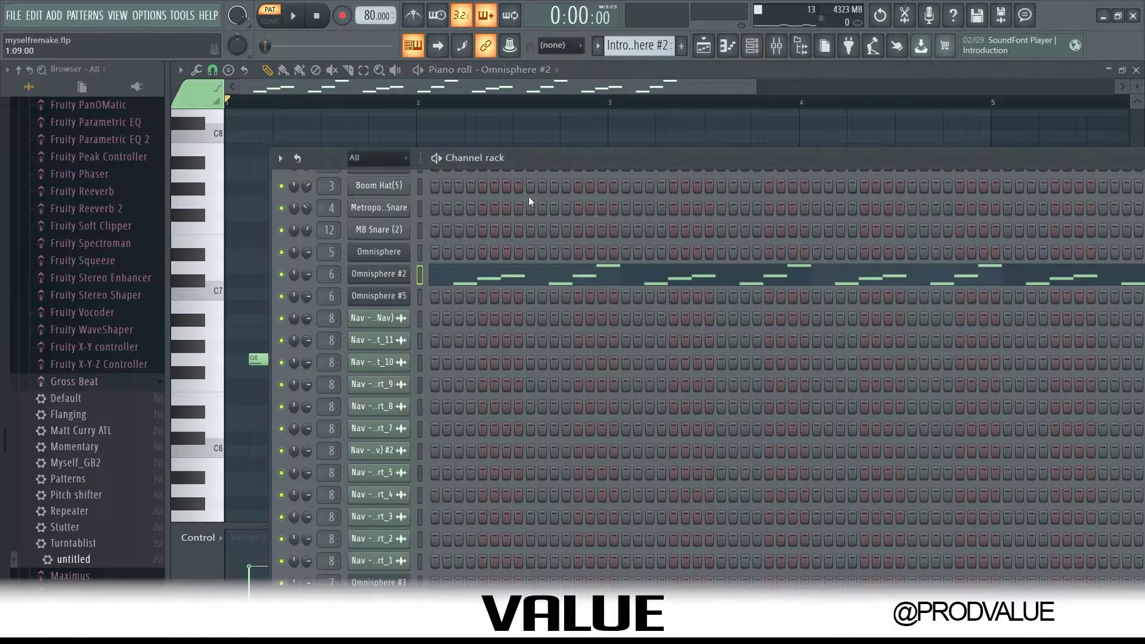
{"action": "left_click", "coordinate": [704, 46]}
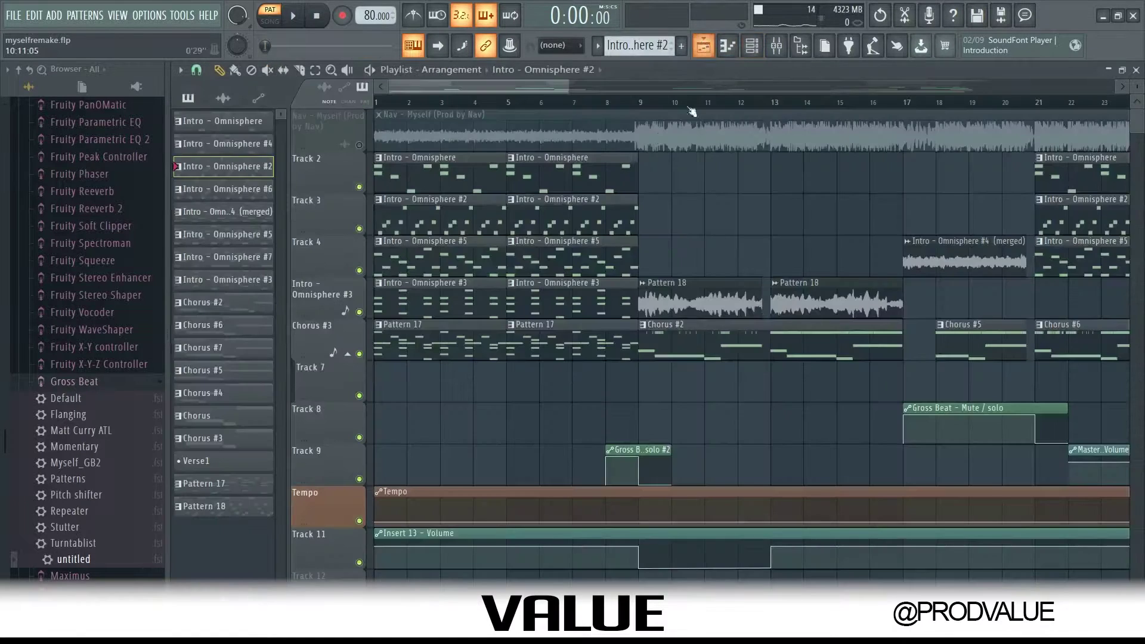
{"action": "double_click", "coordinate": [431, 262]}
{"action": "scroll", "coordinate": [508, 321], "scroll_direction": "down", "scroll_amount": 2}
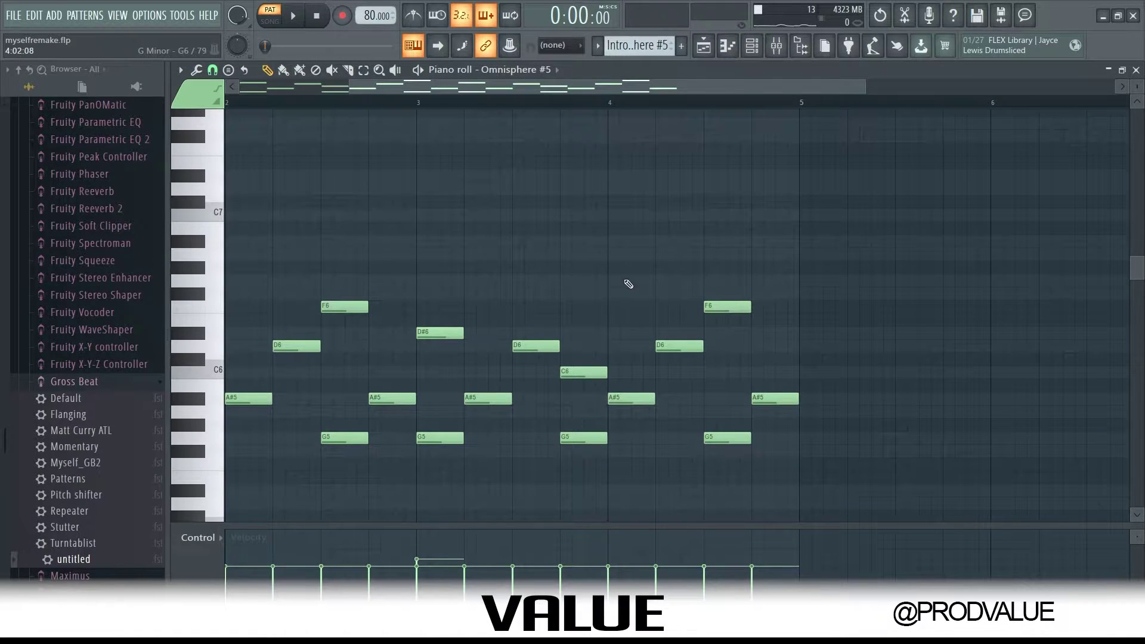
{"action": "scroll", "coordinate": [273, 386], "scroll_direction": "down", "scroll_amount": 3, "text": "ctrl"}
{"action": "scroll", "coordinate": [393, 305], "scroll_direction": "down", "scroll_amount": 1}
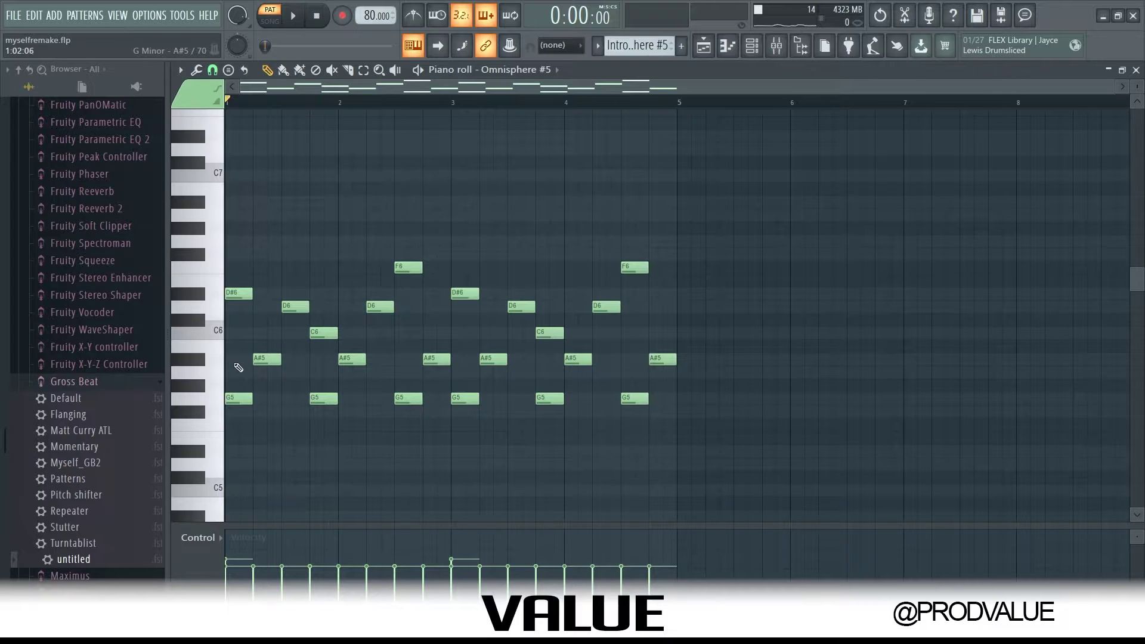
{"action": "scroll", "coordinate": [242, 366], "scroll_direction": "up", "scroll_amount": 2, "text": "ctrl"}
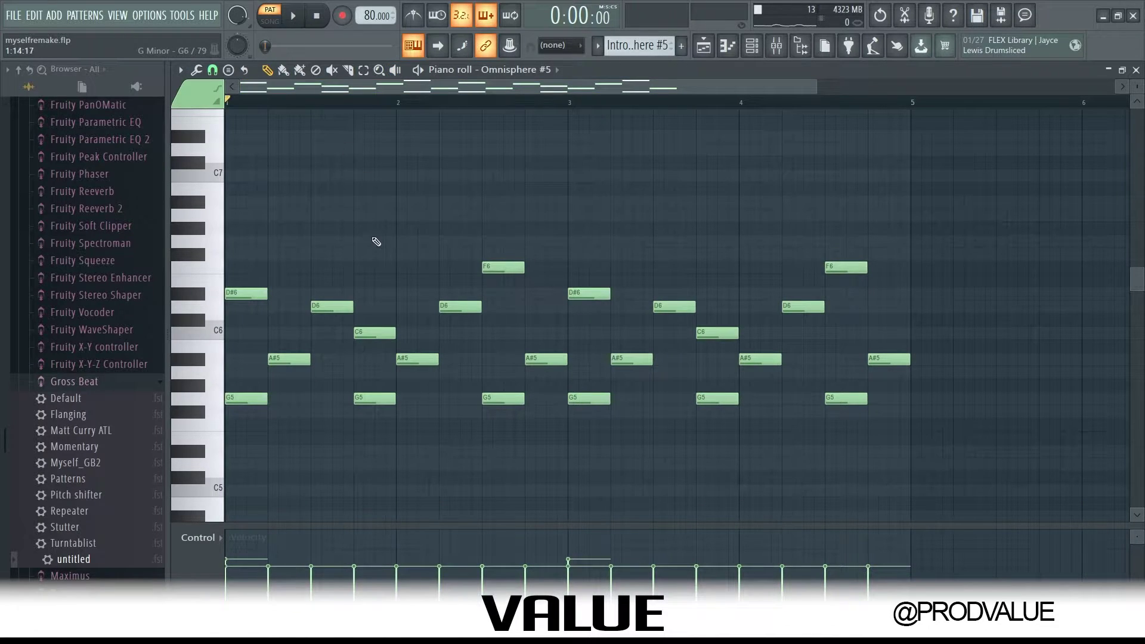
{"action": "key", "text": "space"}
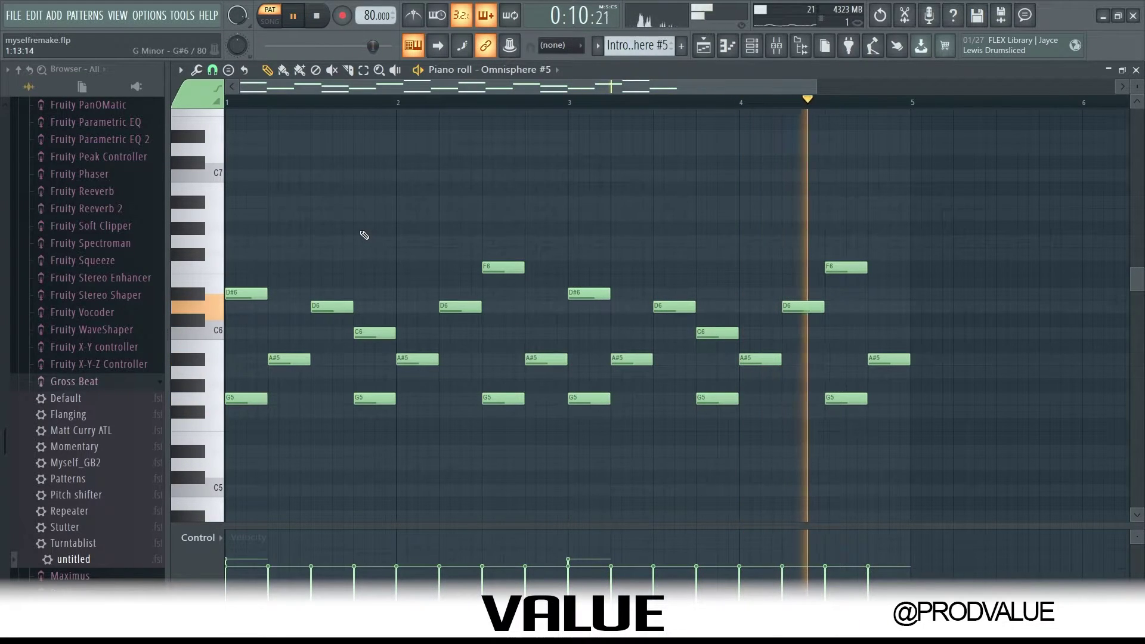
{"action": "key", "text": "space"}
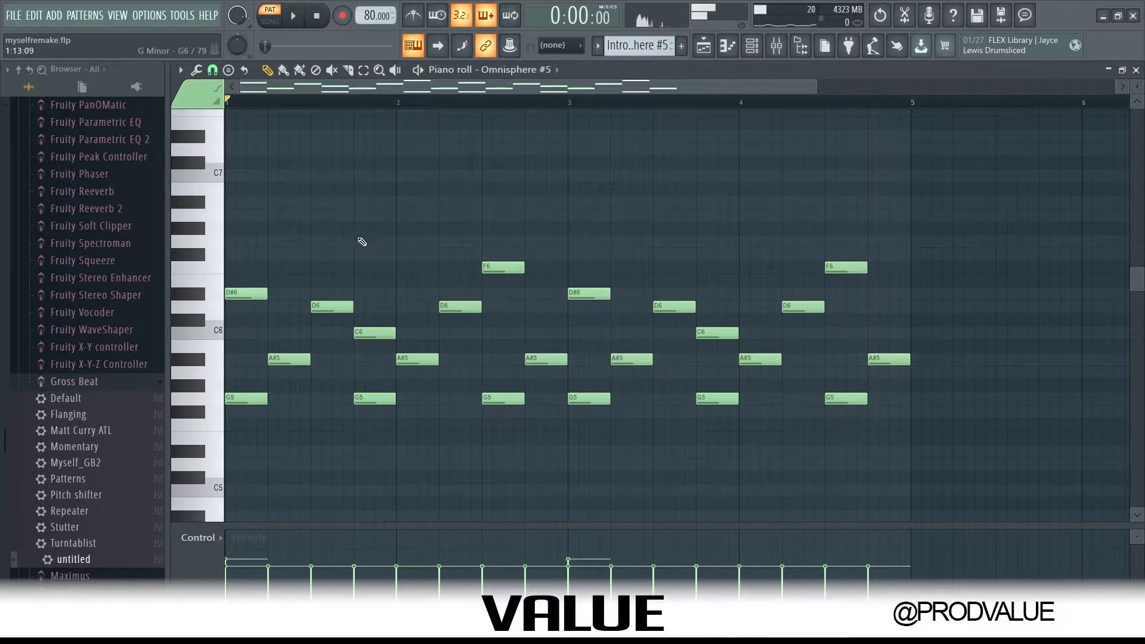
{"action": "left_click_drag", "start_coordinate": [891, 392], "coordinate": [239, 424]}
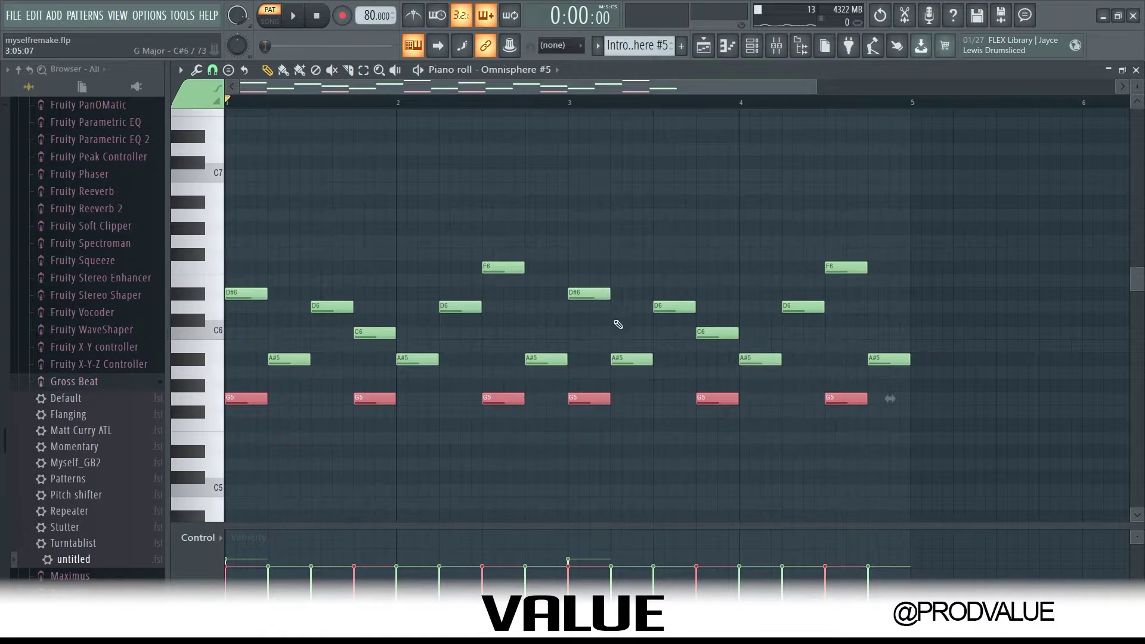
Step: Open the Intro - Omnisphere #3 pattern from the playlist, play back its chords and examine the notes
{"action": "key", "text": "F5"}
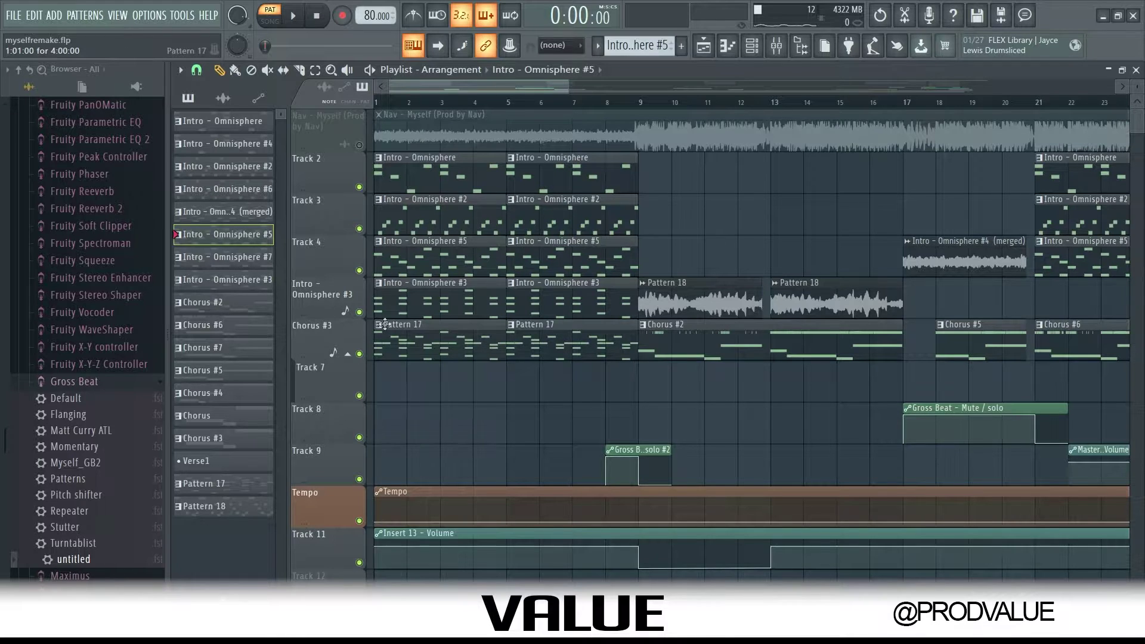
{"action": "double_click", "coordinate": [398, 299]}
{"action": "scroll", "coordinate": [439, 310], "scroll_direction": "down", "scroll_amount": 6}
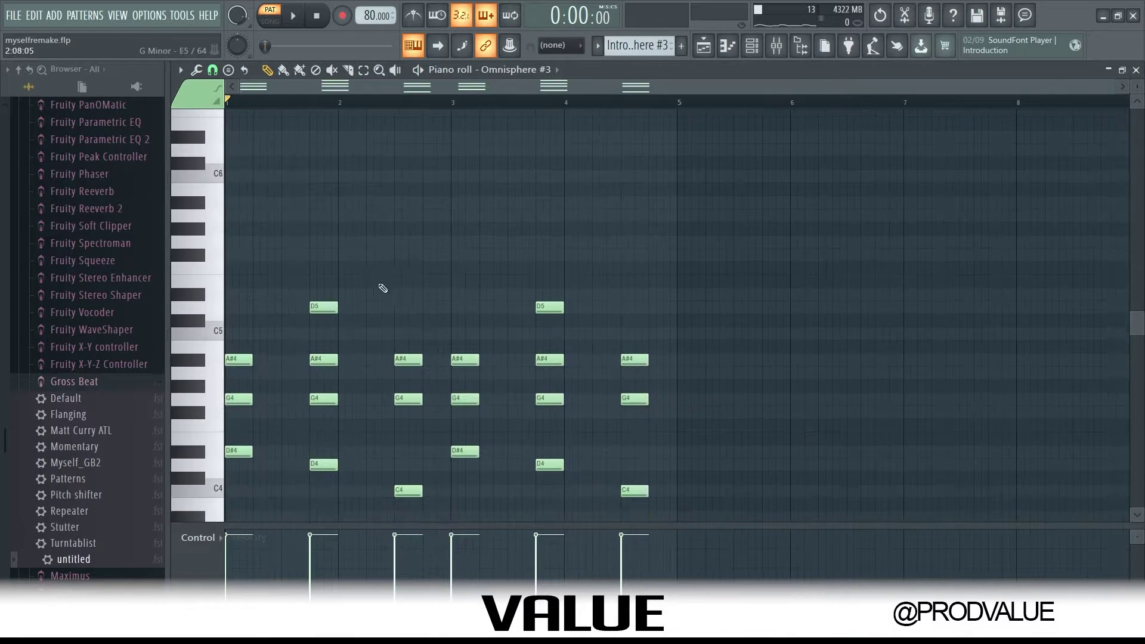
{"action": "scroll", "coordinate": [341, 271], "scroll_direction": "up", "scroll_amount": 3}
{"action": "key", "text": "space"}
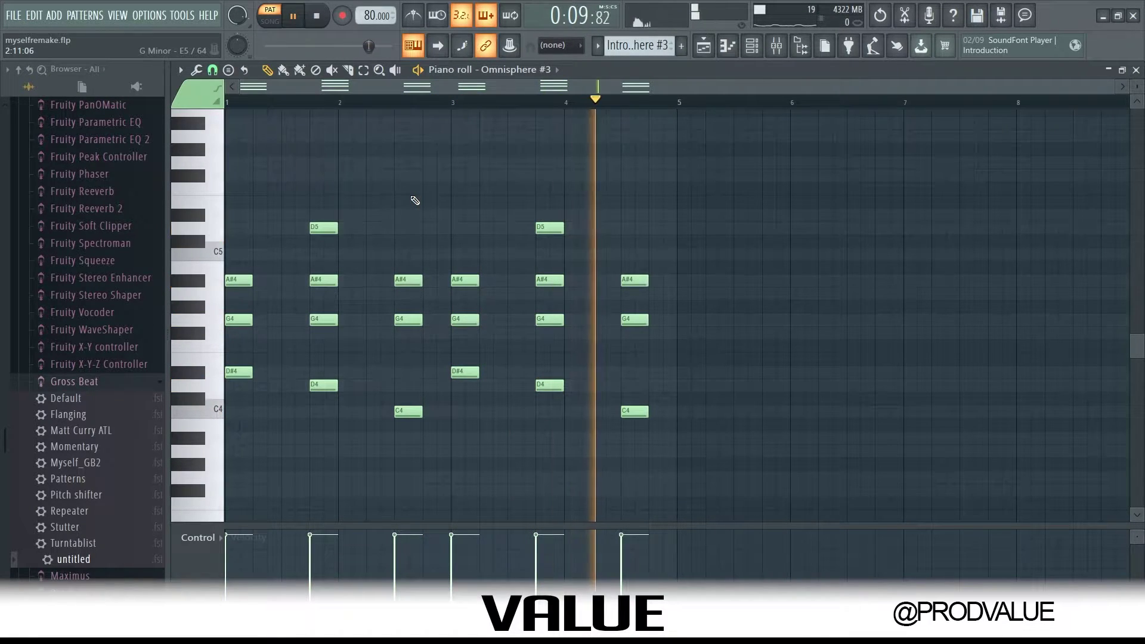
{"action": "key", "text": "space"}
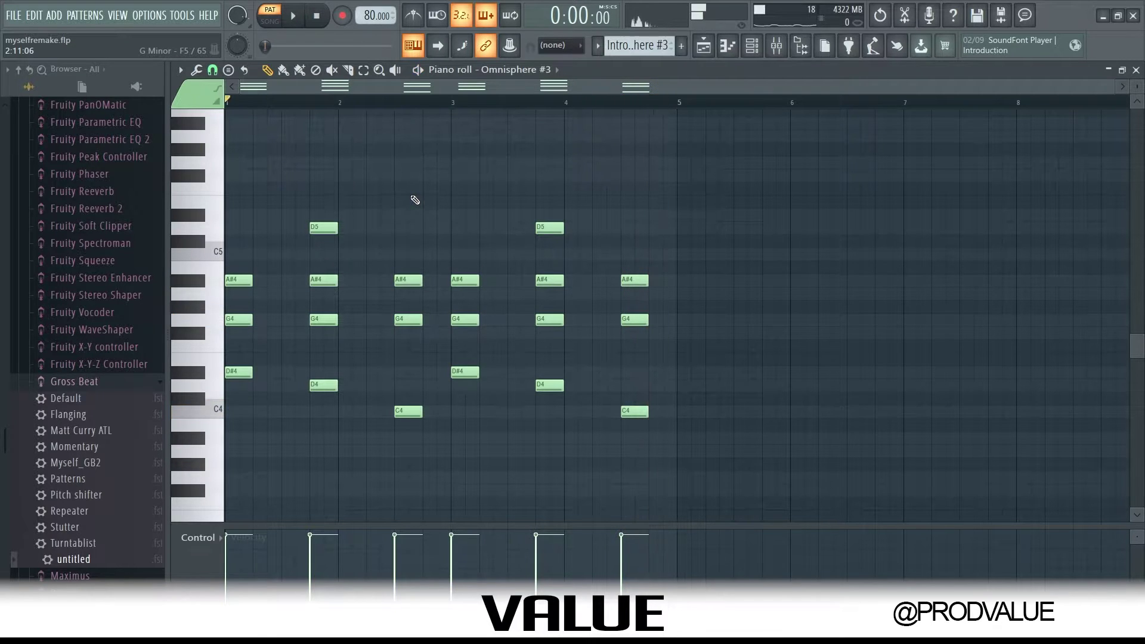
{"action": "scroll", "coordinate": [237, 363], "scroll_direction": "up", "scroll_amount": 2}
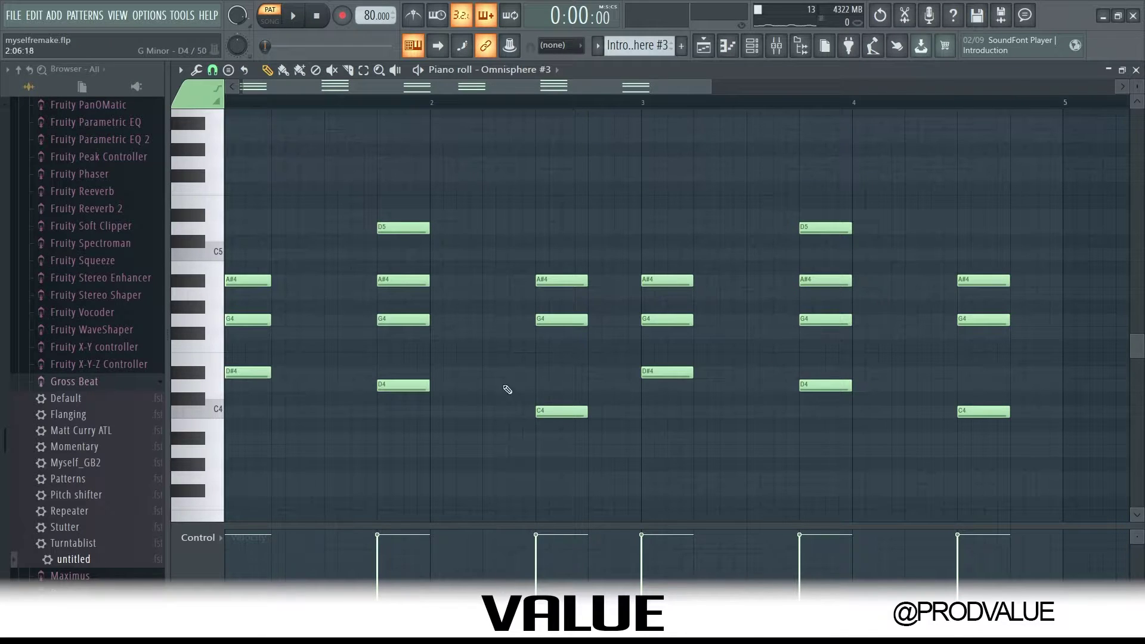
Step: Open Pattern 17 in the piano roll, bring all of its Omnisphere #6 notes into view and play it back
{"action": "scroll", "coordinate": [425, 365], "scroll_direction": "down", "scroll_amount": 2}
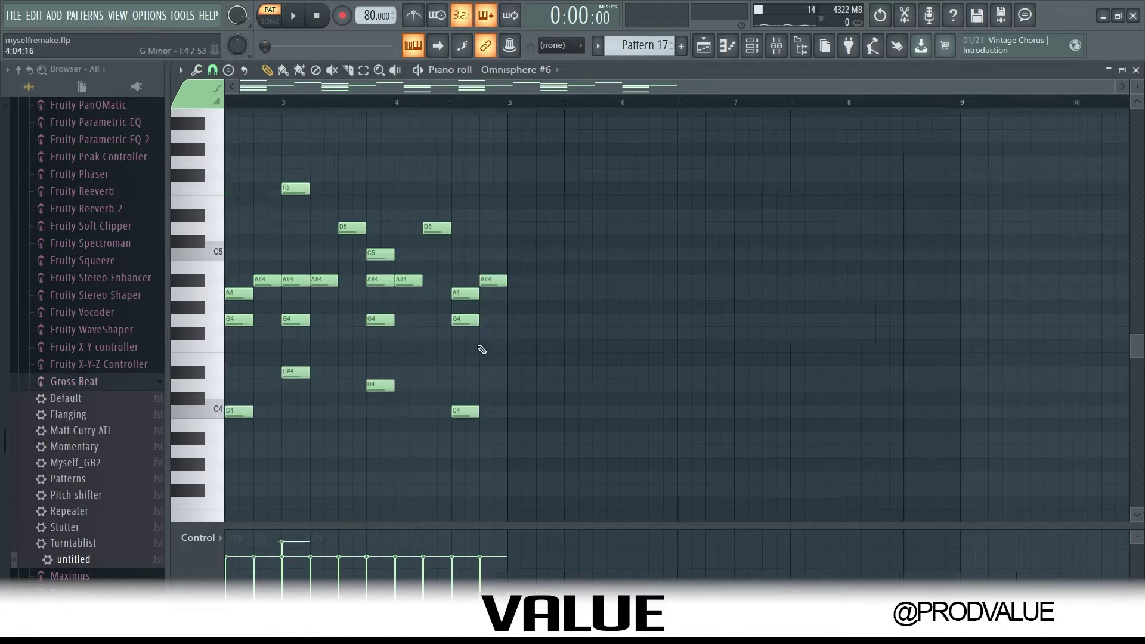
{"action": "scroll", "coordinate": [482, 350], "scroll_direction": "left", "scroll_amount": 3}
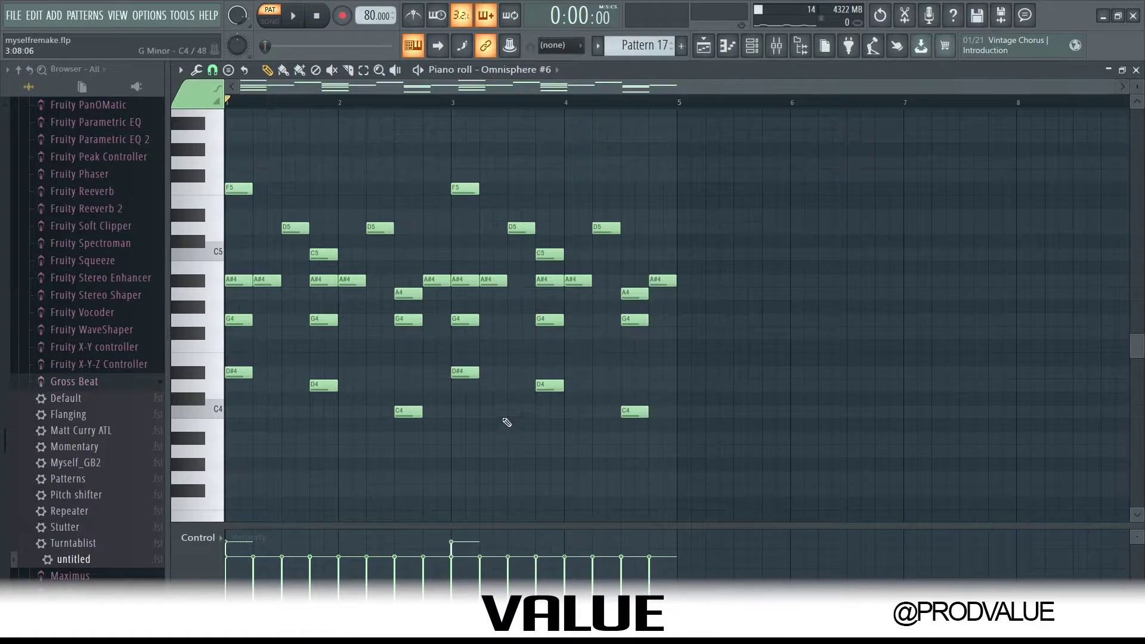
{"action": "scroll", "coordinate": [249, 256], "scroll_direction": "up", "scroll_amount": 2}
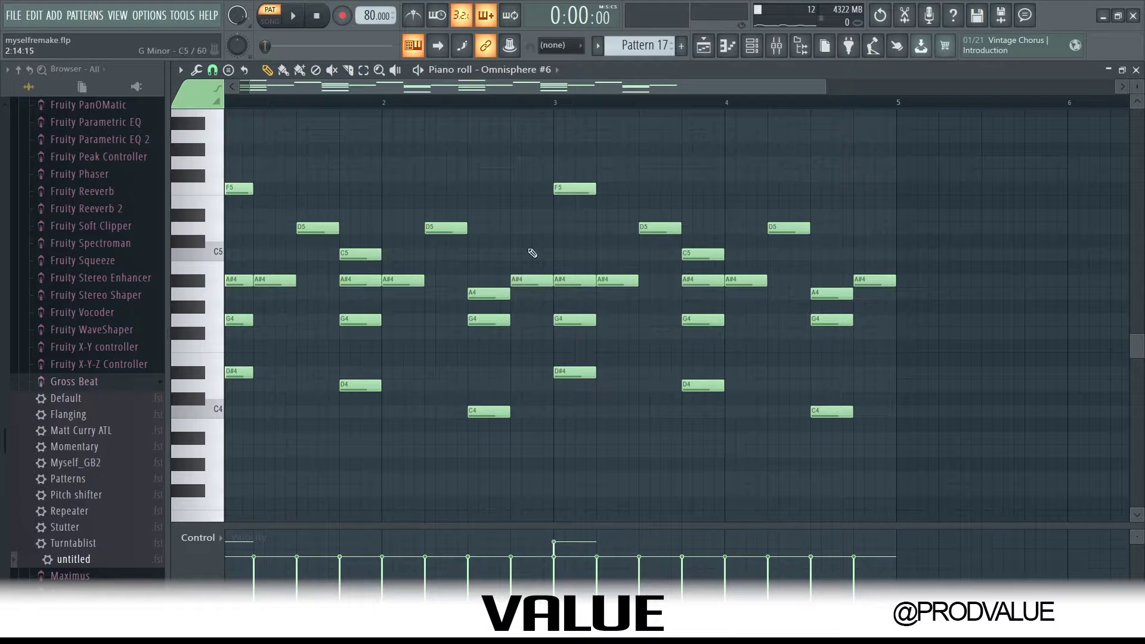
{"action": "left_click_drag", "start_coordinate": [513, 90], "coordinate": [504, 90]}
{"action": "key", "text": "space"}
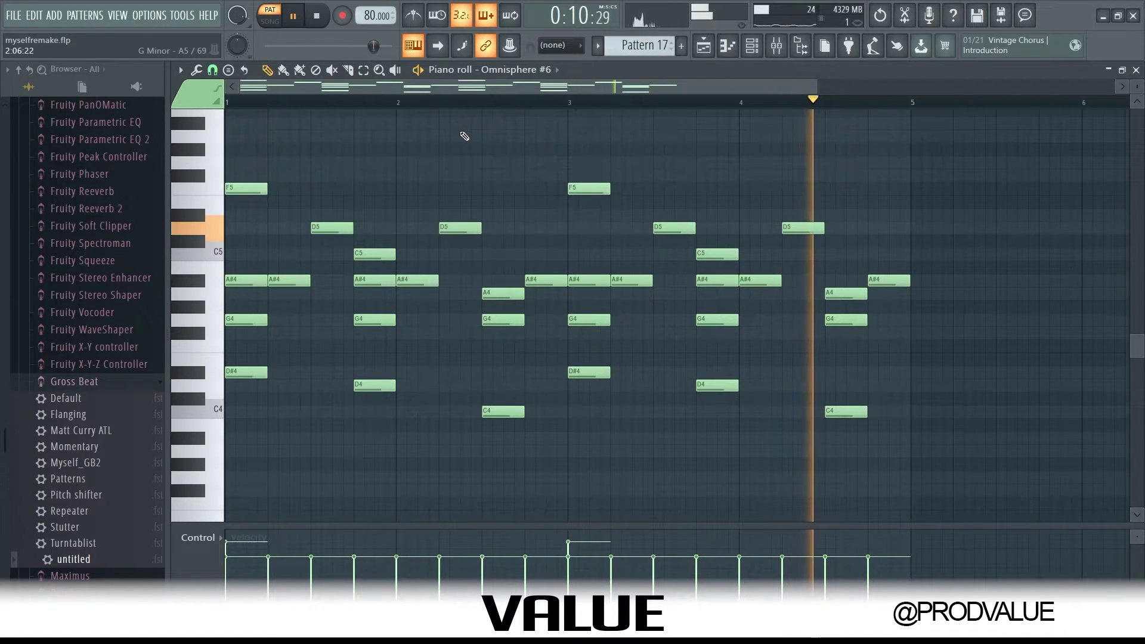
{"action": "key", "text": "space"}
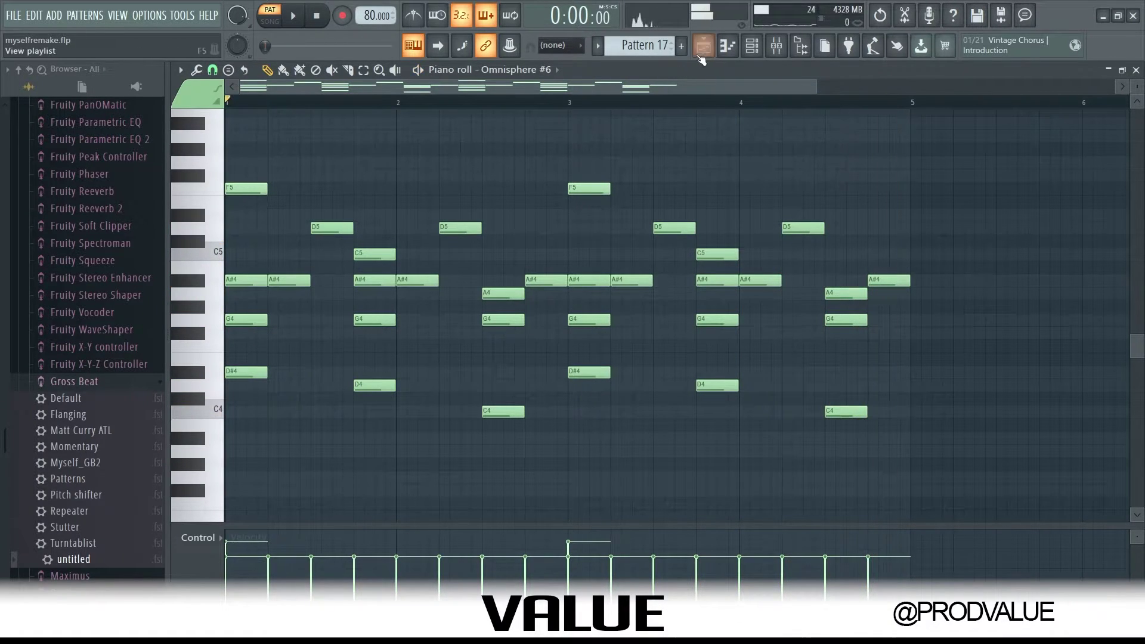
Step: Return to the playlist, select the first eight bars in song mode and play the full intro section
{"action": "left_click", "coordinate": [703, 45]}
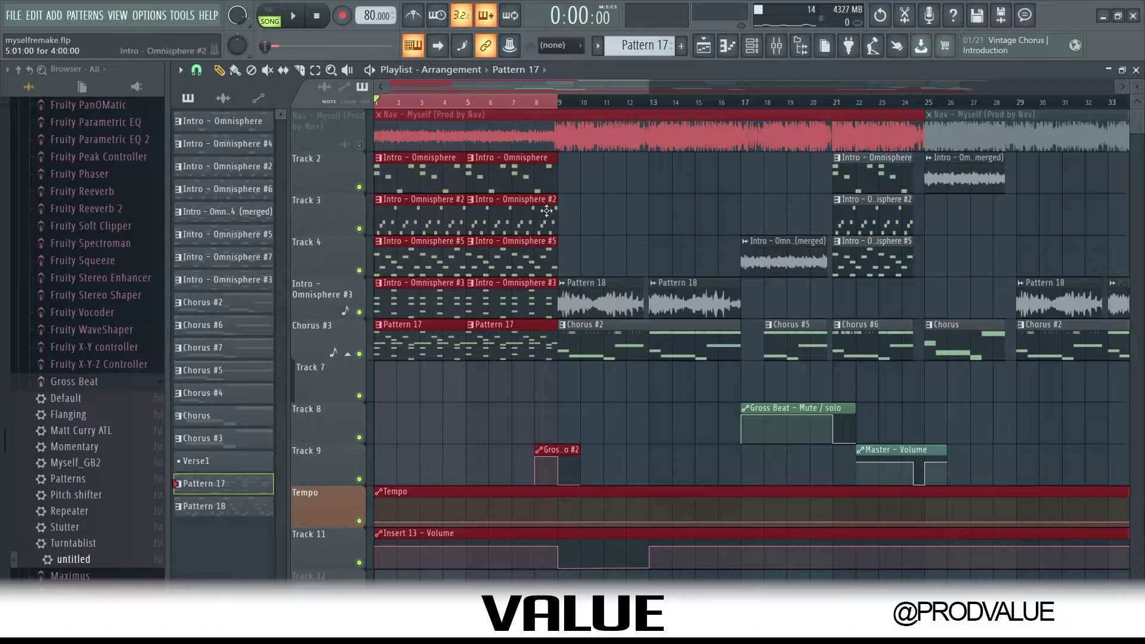
{"action": "key", "text": "space"}
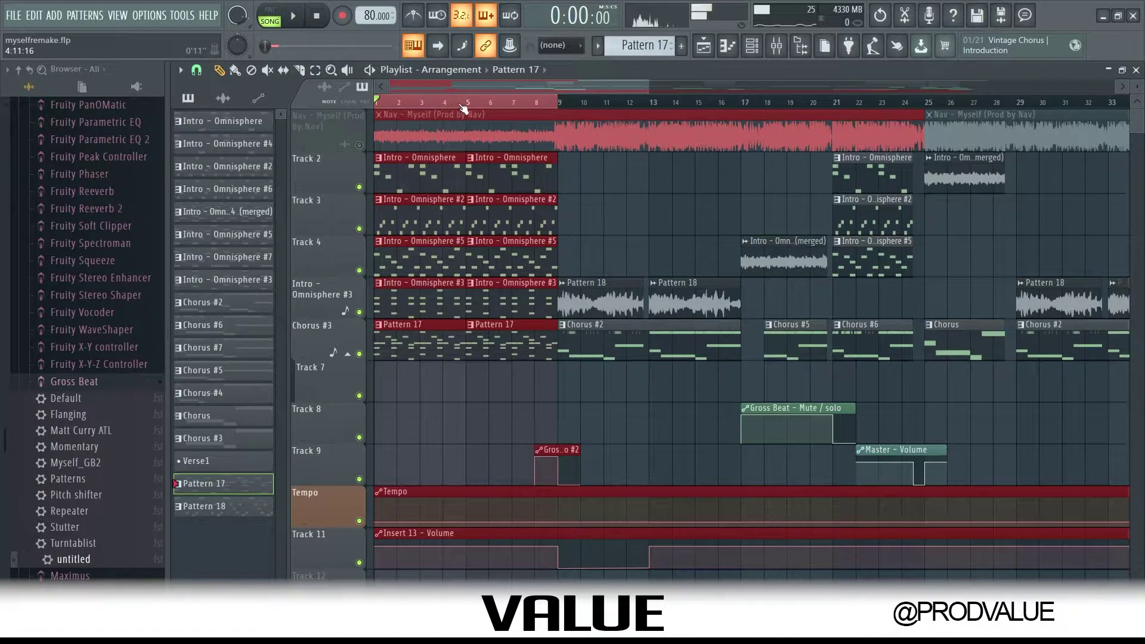
{"action": "key", "text": "space"}
{"action": "scroll", "coordinate": [519, 260], "scroll_direction": "down", "scroll_amount": 2}
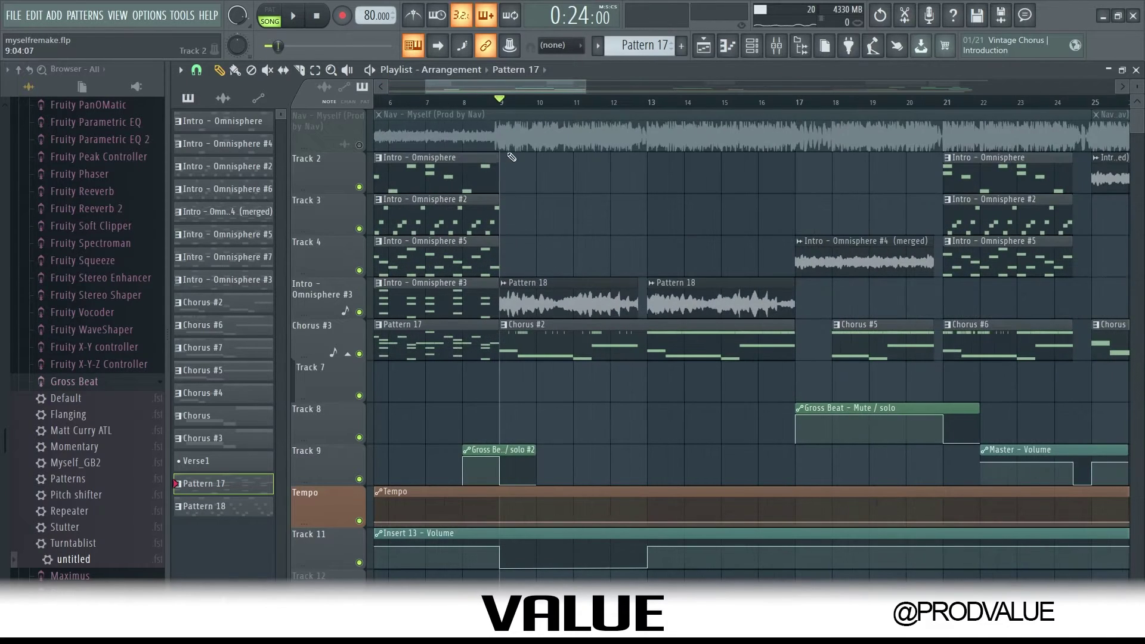
{"action": "scroll", "coordinate": [488, 301], "scroll_direction": "up", "scroll_amount": 3}
{"action": "scroll", "coordinate": [600, 306], "scroll_direction": "down", "scroll_amount": 4}
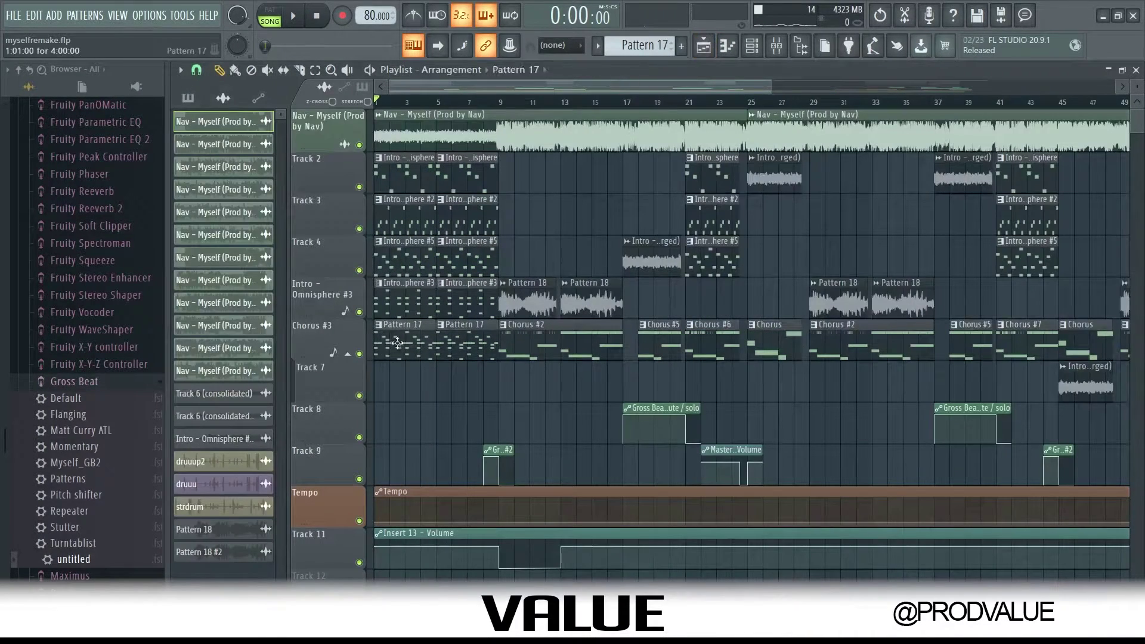
Step: Examine Pattern 17's upper melody notes in the piano roll and return to the playlist
{"action": "double_click", "coordinate": [506, 253]}
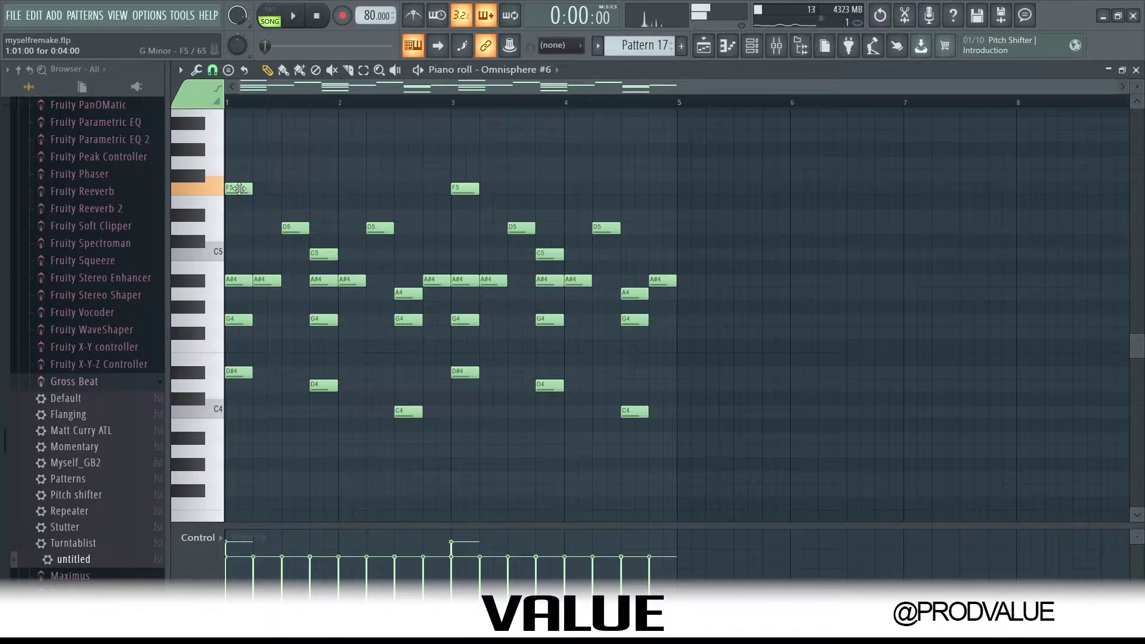
{"action": "left_click", "coordinate": [290, 230]}
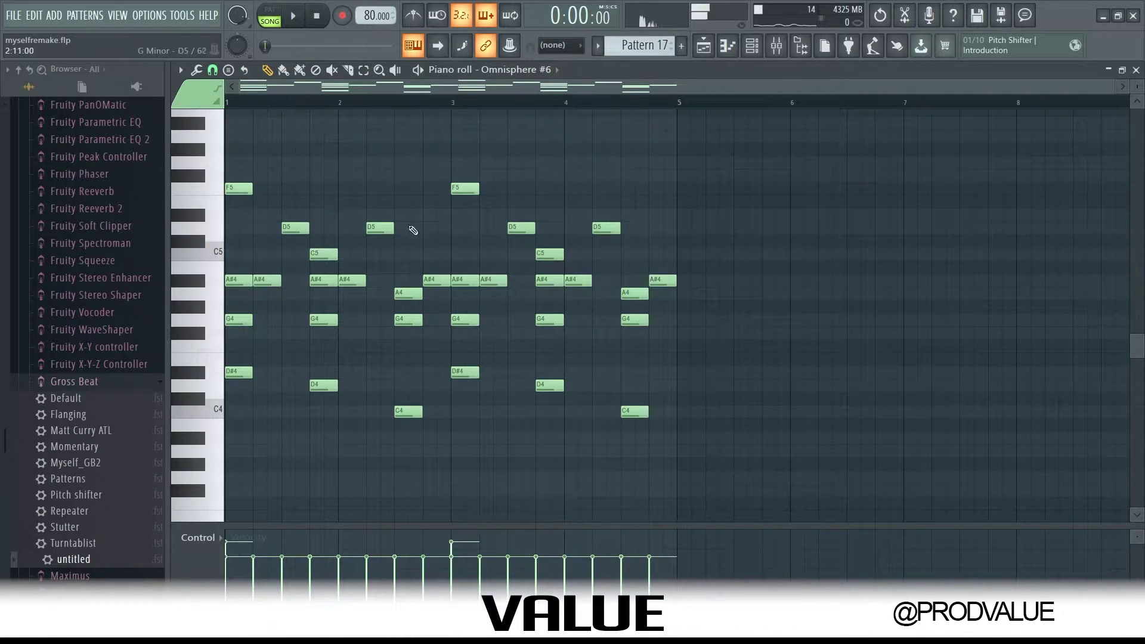
{"action": "key", "text": "F5"}
Step: Solo the Intro - Omnisphere #3 track, play its Pattern 18 audio from bar 9 and restore the other tracks
{"action": "scroll", "coordinate": [531, 439], "scroll_direction": "up", "scroll_amount": 3}
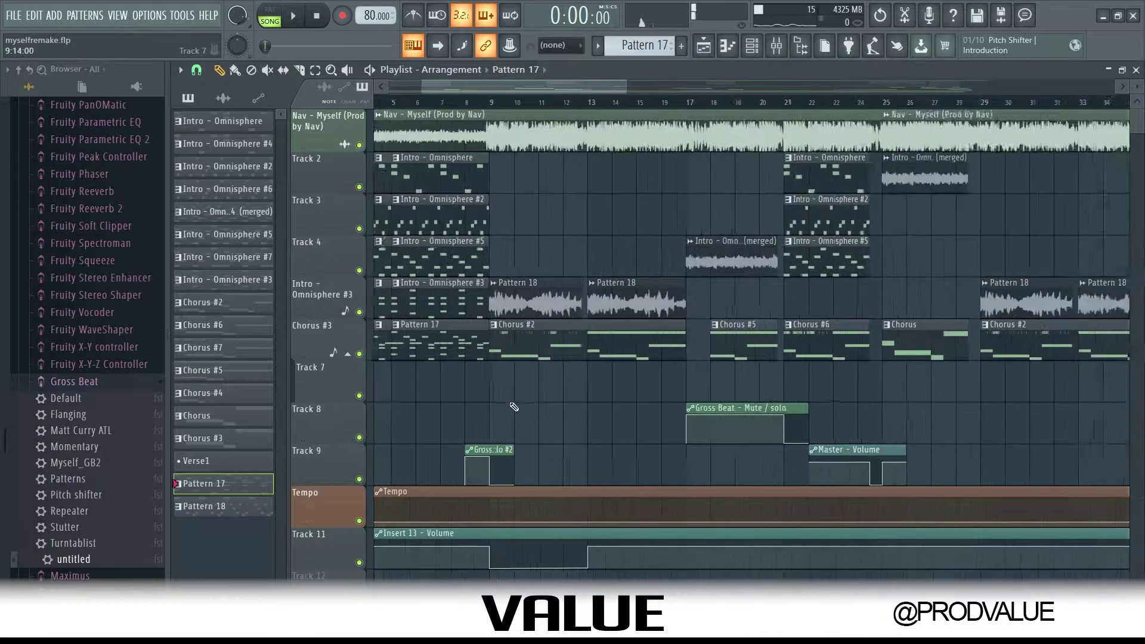
{"action": "scroll", "coordinate": [491, 366], "scroll_direction": "up", "scroll_amount": 2}
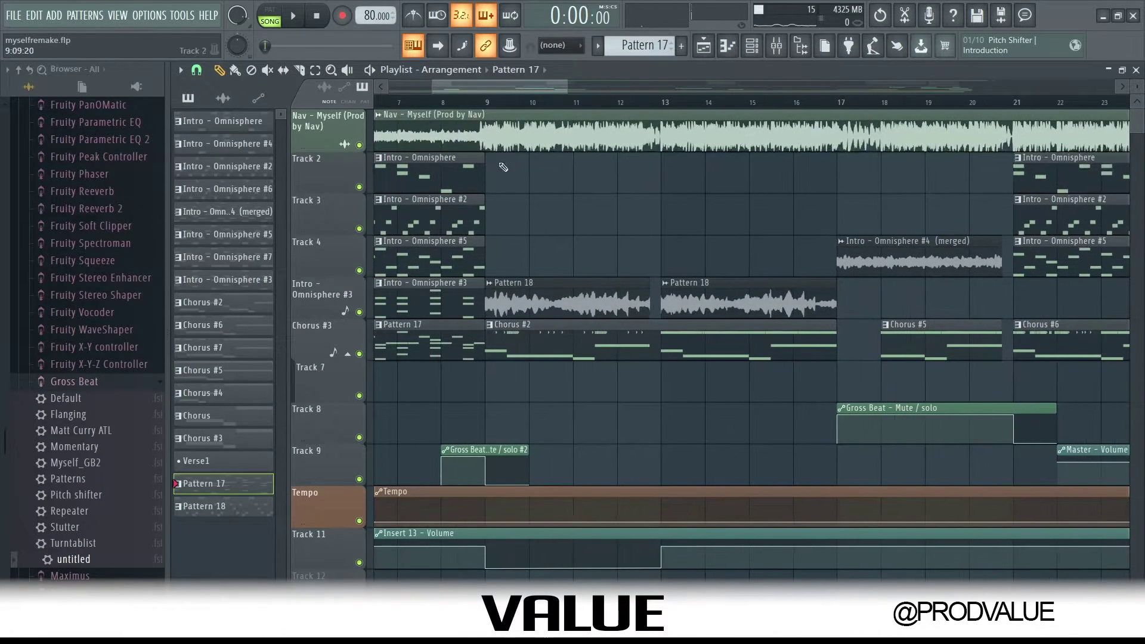
{"action": "scroll", "coordinate": [500, 350], "scroll_direction": "up", "scroll_amount": 2}
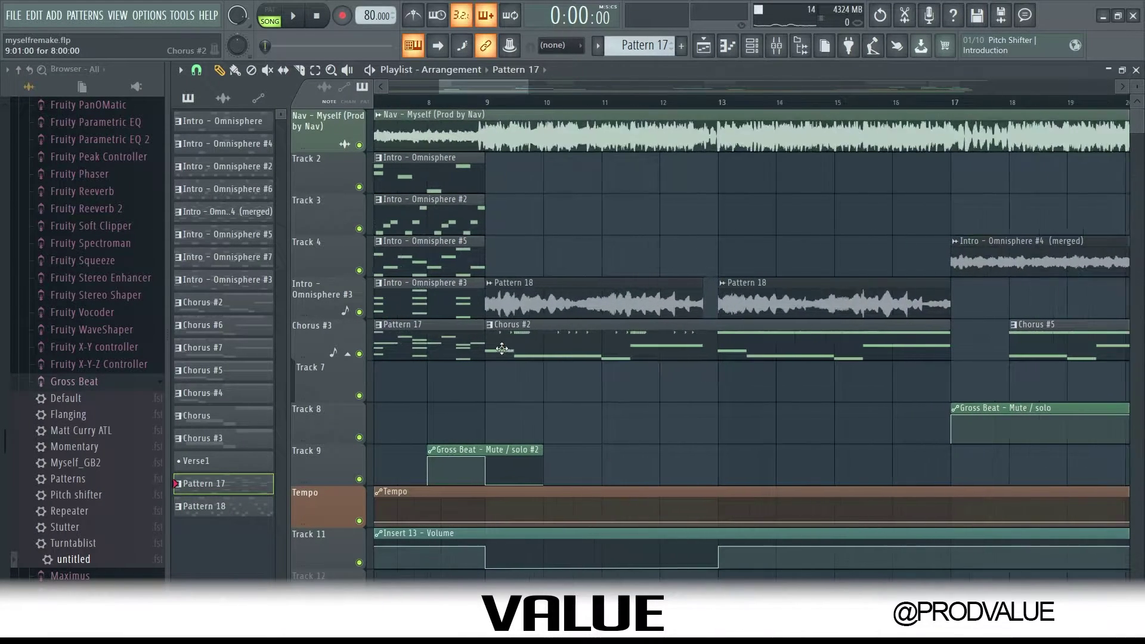
{"action": "left_click", "coordinate": [360, 312], "text": "ctrl"}
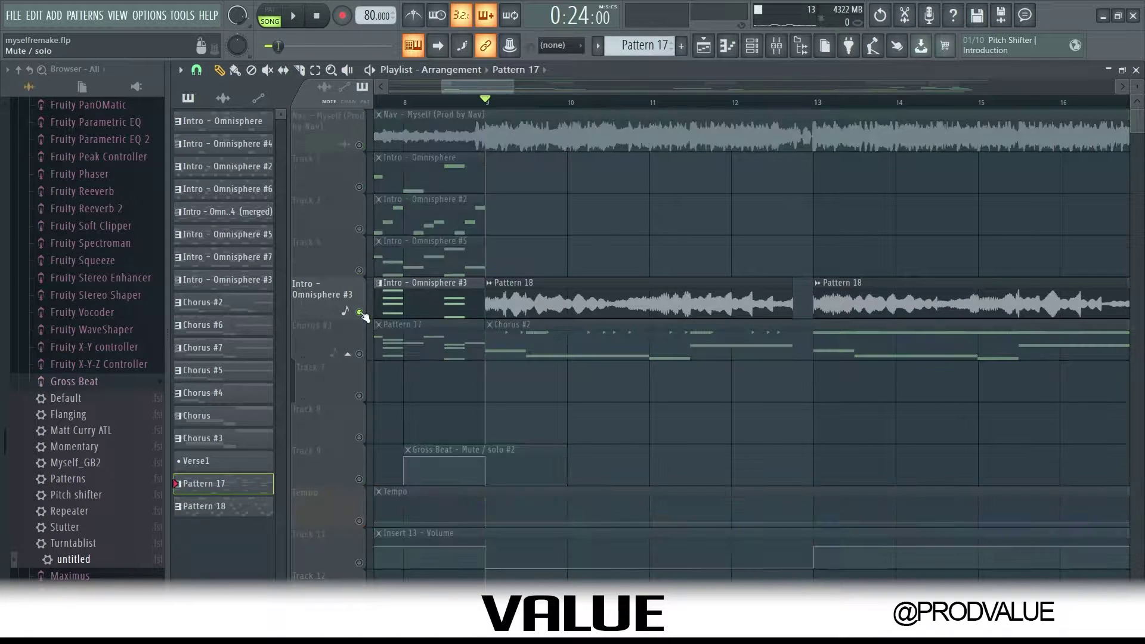
{"action": "key", "text": "space"}
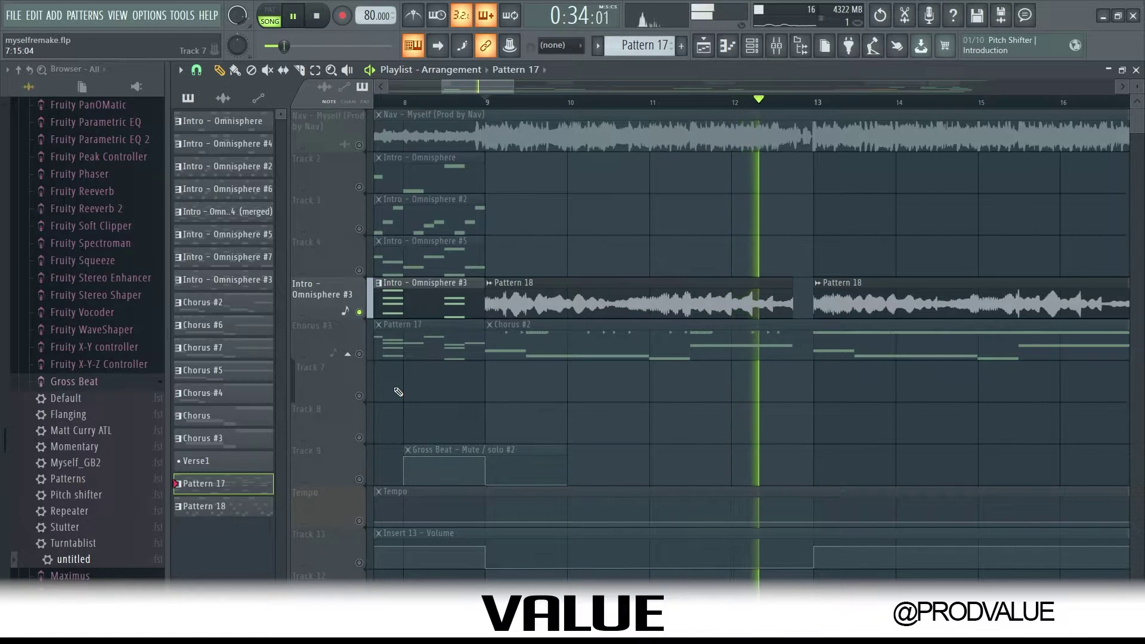
{"action": "key", "text": "space"}
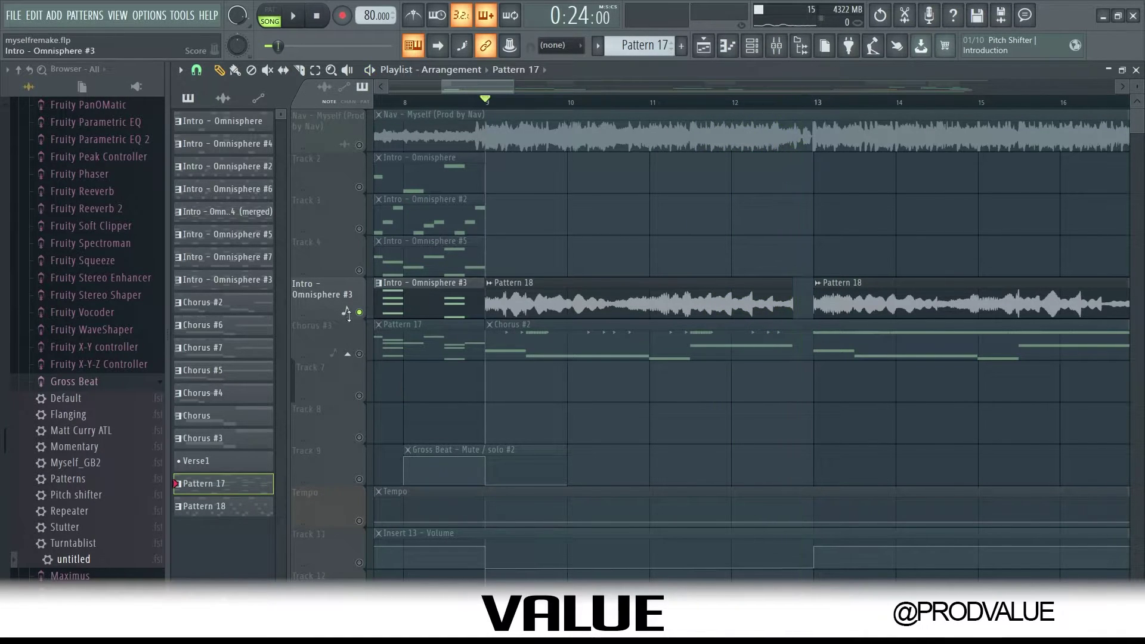
{"action": "left_click", "coordinate": [359, 312], "text": "ctrl"}
Step: Open the Omnisphere #4 channel of Chorus #2 in the piano roll and play back its long notes
{"action": "double_click", "coordinate": [550, 352]}
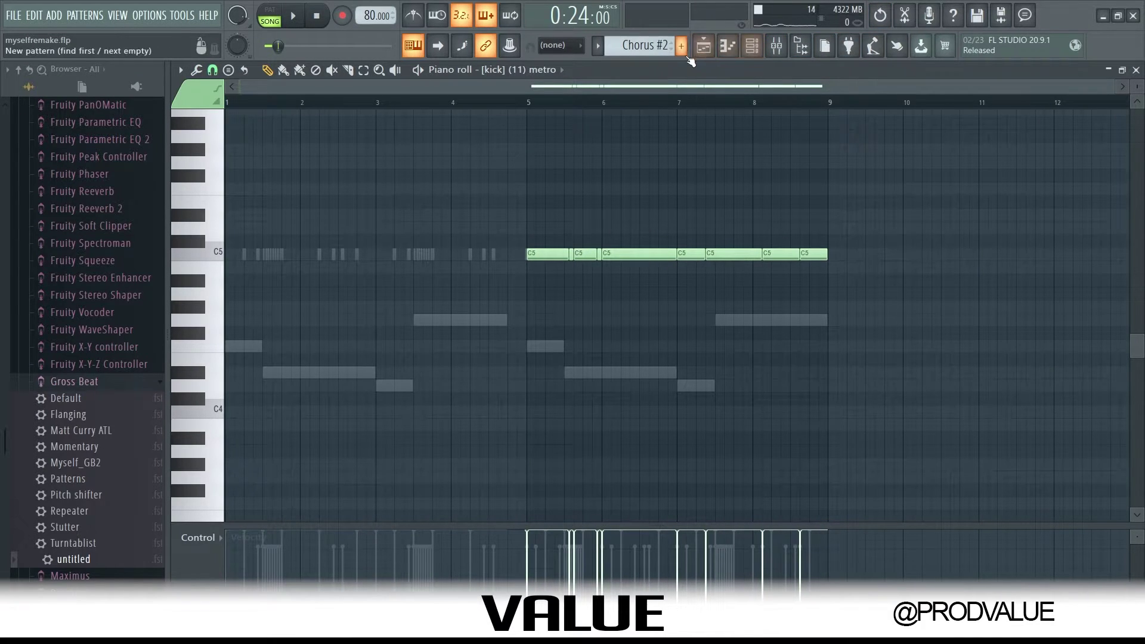
{"action": "left_click", "coordinate": [704, 48]}
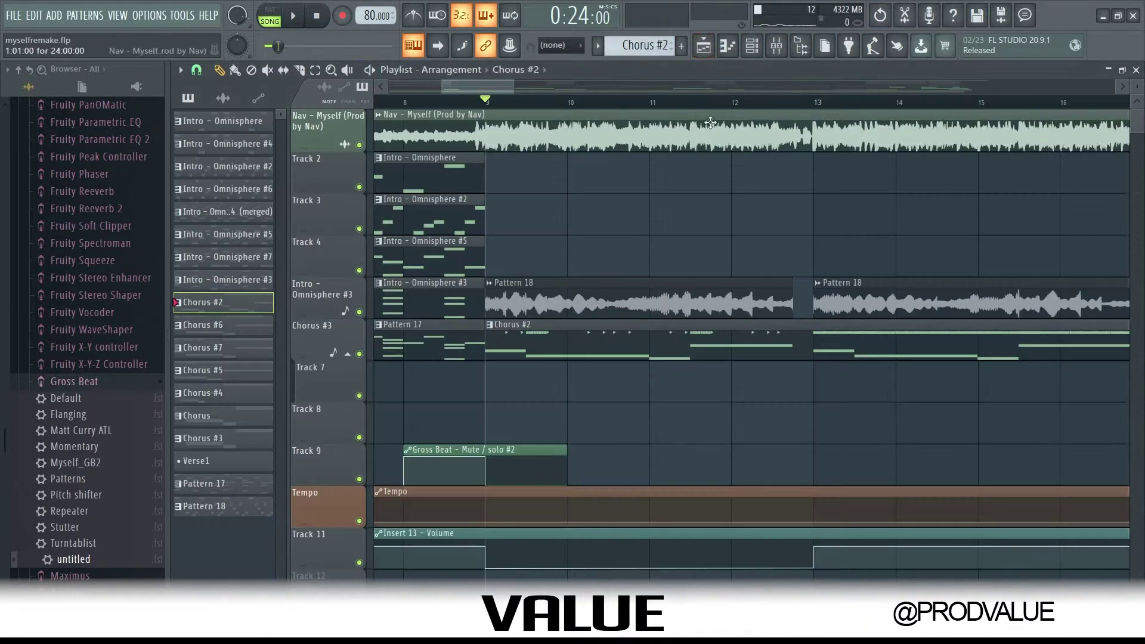
{"action": "left_click", "coordinate": [763, 47]}
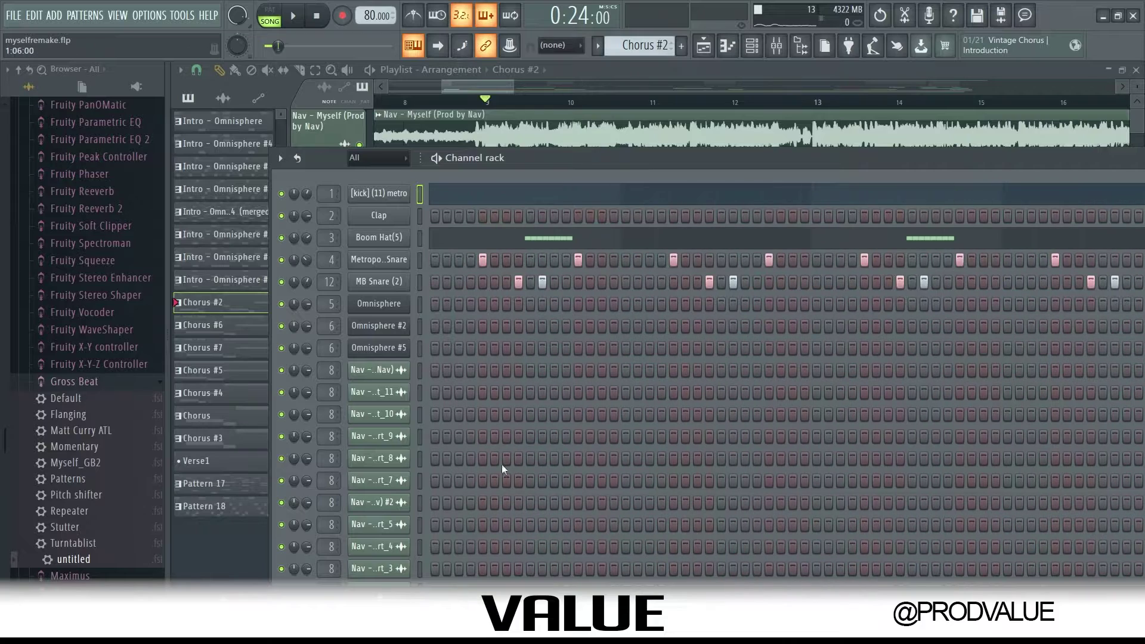
{"action": "scroll", "coordinate": [500, 453], "scroll_direction": "down", "scroll_amount": 8}
{"action": "scroll", "coordinate": [434, 230], "scroll_direction": "up", "scroll_amount": 4}
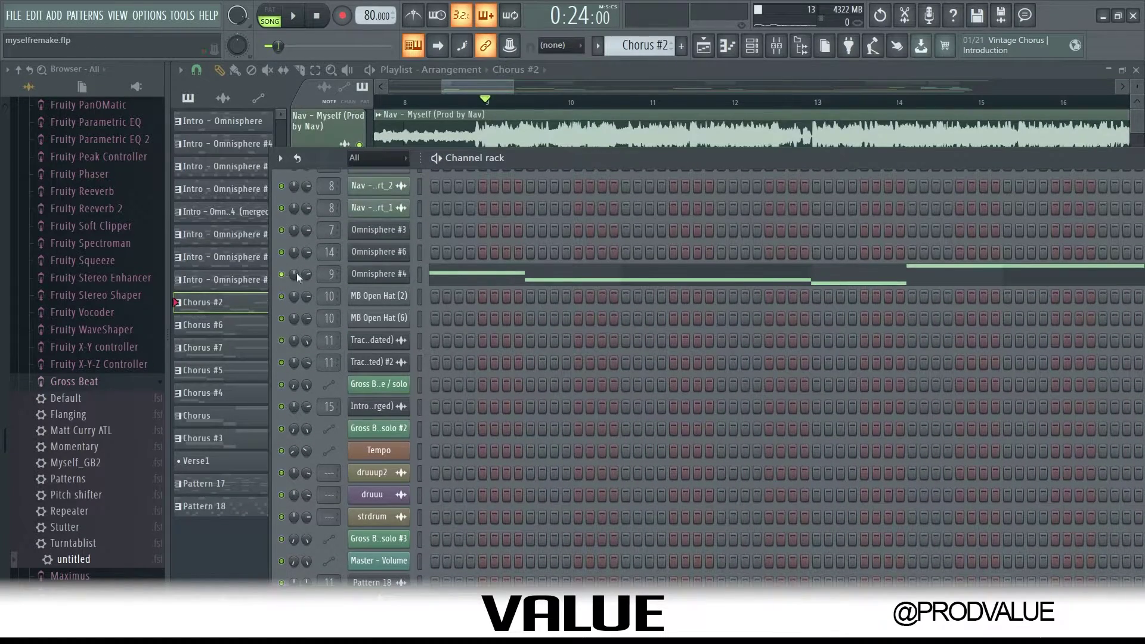
{"action": "left_click", "coordinate": [481, 284]}
{"action": "key", "text": "space"}
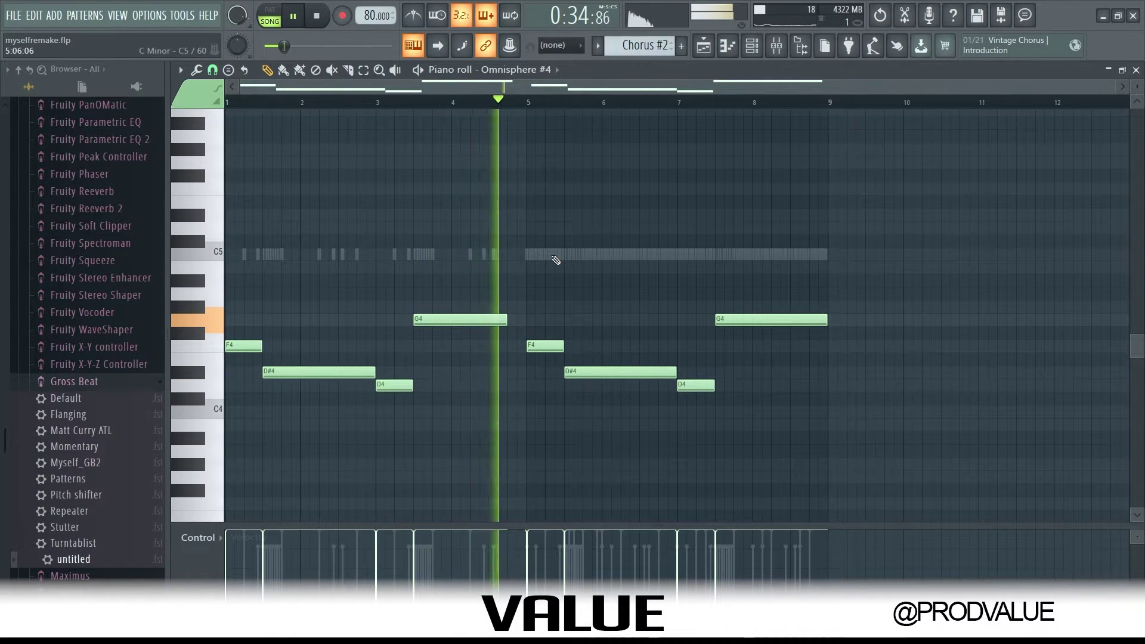
{"action": "key", "text": "space"}
Step: Open the Boom Hat(5) channel of Chorus #2 in the piano roll and select its first hi-hat roll for close examination
{"action": "left_click", "coordinate": [752, 45]}
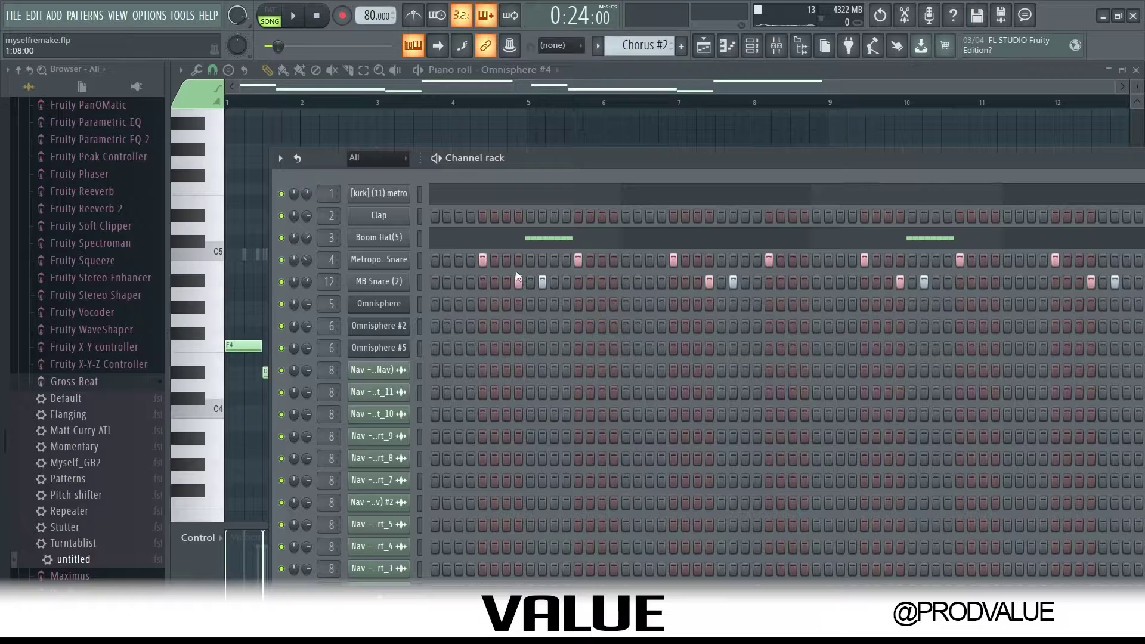
{"action": "key", "text": "z"}
{"action": "left_click", "coordinate": [420, 281]}
{"action": "left_click", "coordinate": [436, 240]}
{"action": "scroll", "coordinate": [517, 230], "scroll_direction": "up", "scroll_amount": 5}
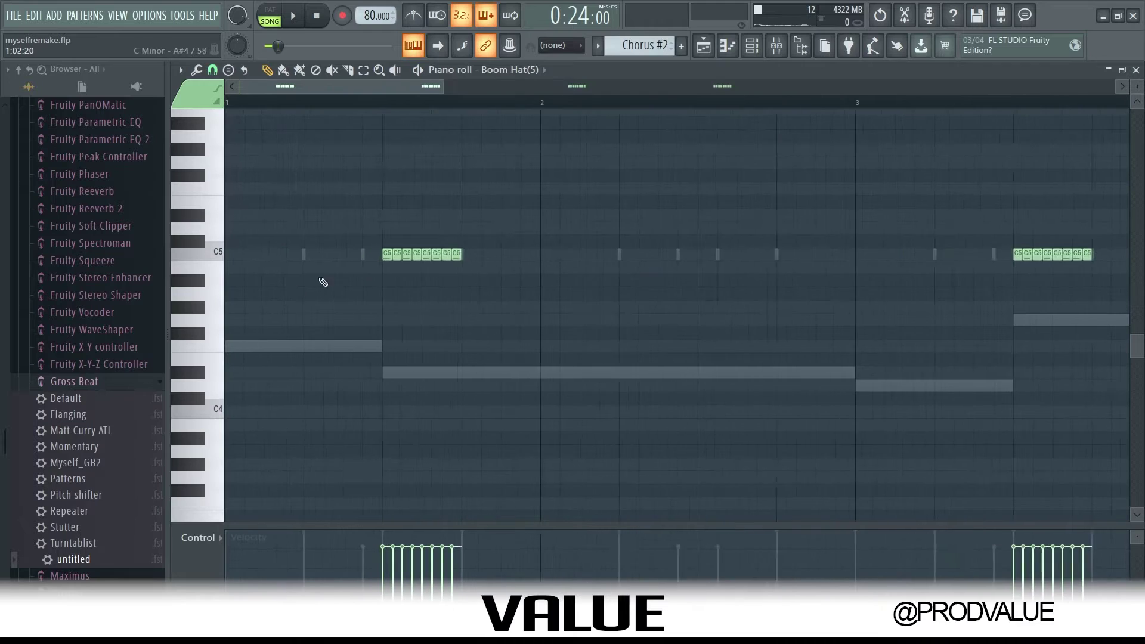
{"action": "left_click_drag", "start_coordinate": [482, 224], "coordinate": [346, 275]}
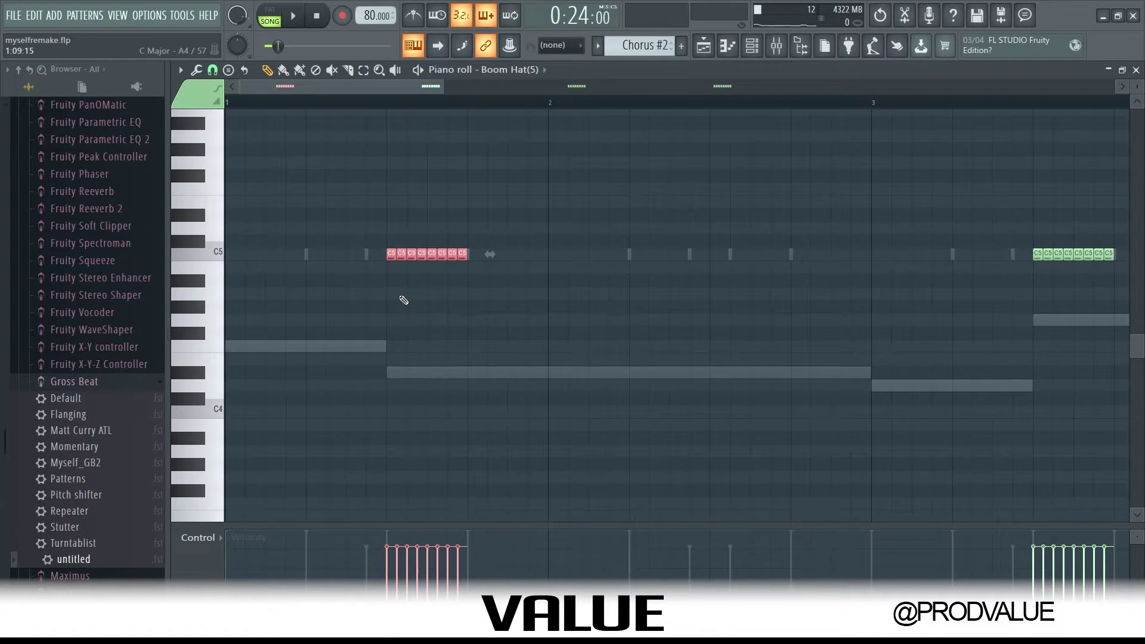
{"action": "scroll", "coordinate": [399, 304], "scroll_direction": "up", "scroll_amount": 1}
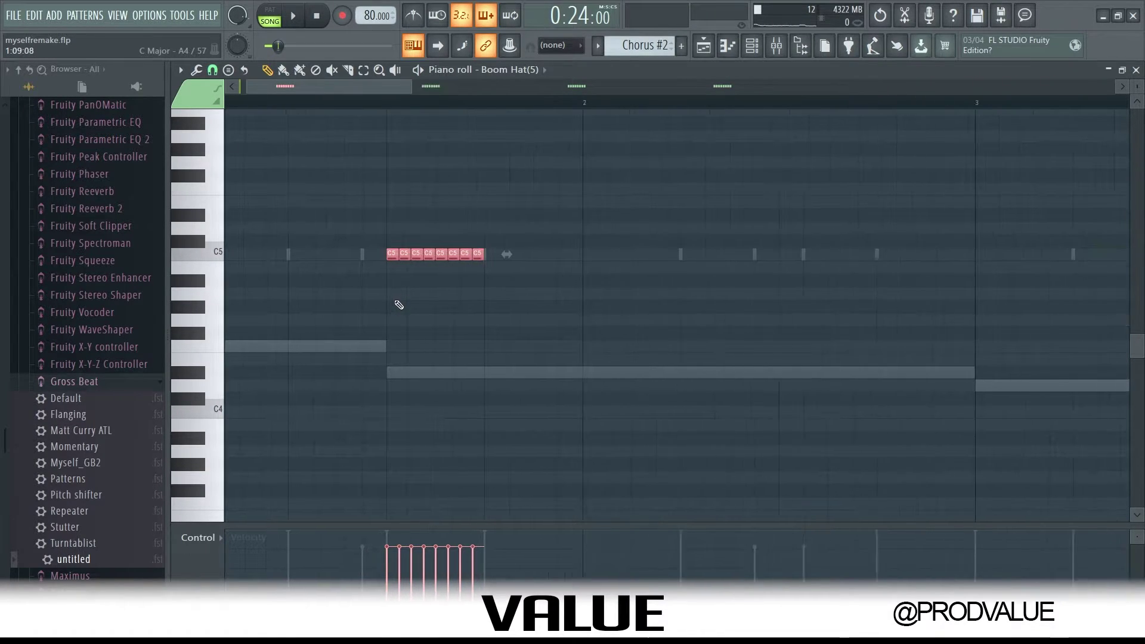
{"action": "scroll", "coordinate": [637, 237], "scroll_direction": "down", "scroll_amount": 2}
Step: Play Chorus #2 from bar 9 while reviewing its drum and Omnisphere channels in the channel rack
{"action": "key", "text": "Escape"}
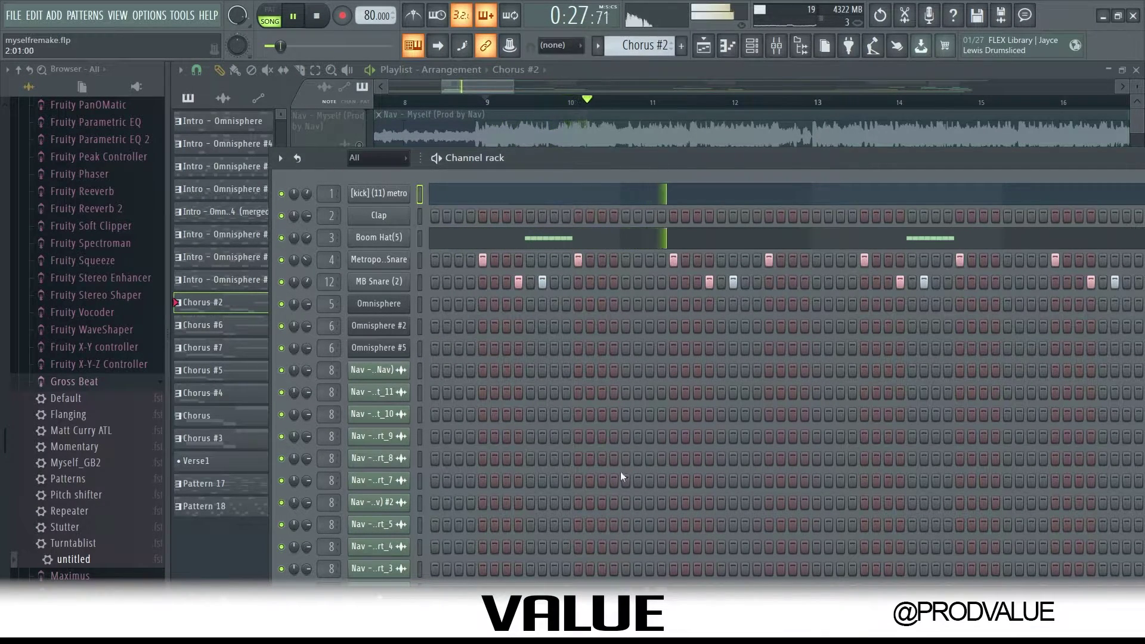
{"action": "scroll", "coordinate": [515, 503], "scroll_direction": "down", "scroll_amount": 6}
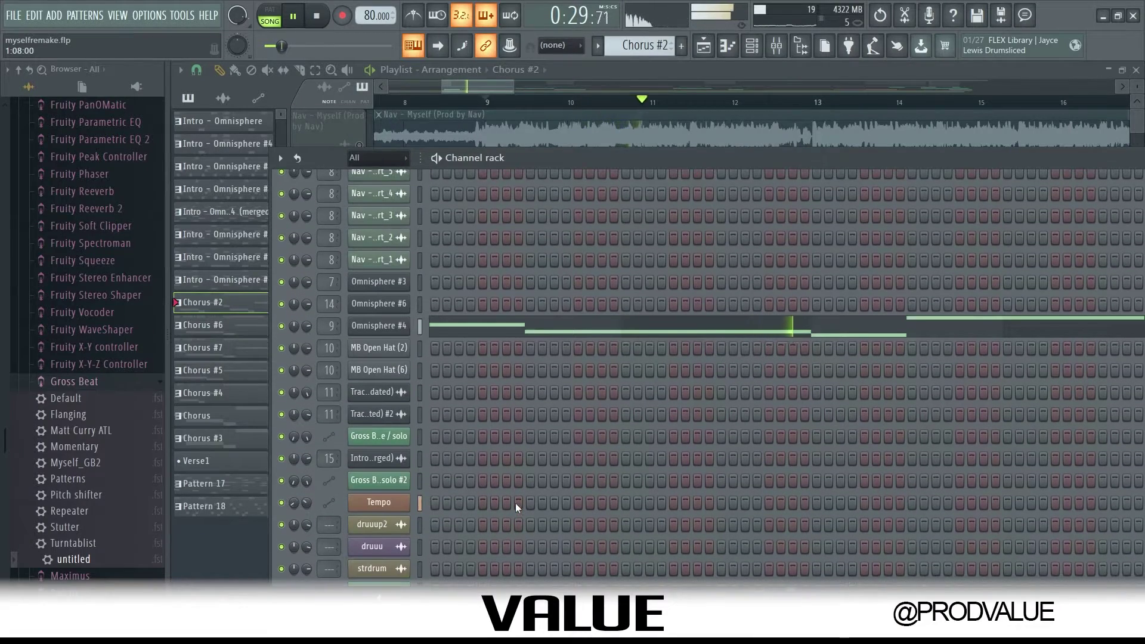
{"action": "scroll", "coordinate": [521, 506], "scroll_direction": "up", "scroll_amount": 6}
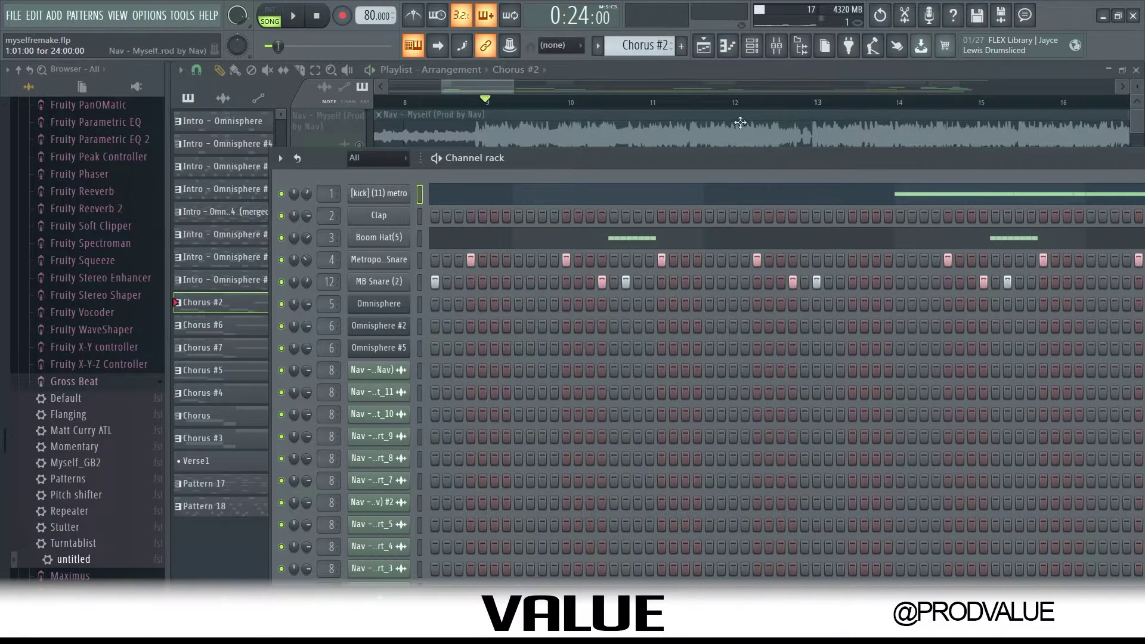
Step: Set playback to start at bar 13, open the [kick] (11) metro notes of Chorus #2 and play them
{"action": "key", "text": "F6"}
{"action": "scroll", "coordinate": [746, 103], "scroll_direction": "down", "scroll_amount": 3}
{"action": "left_click", "coordinate": [745, 104]}
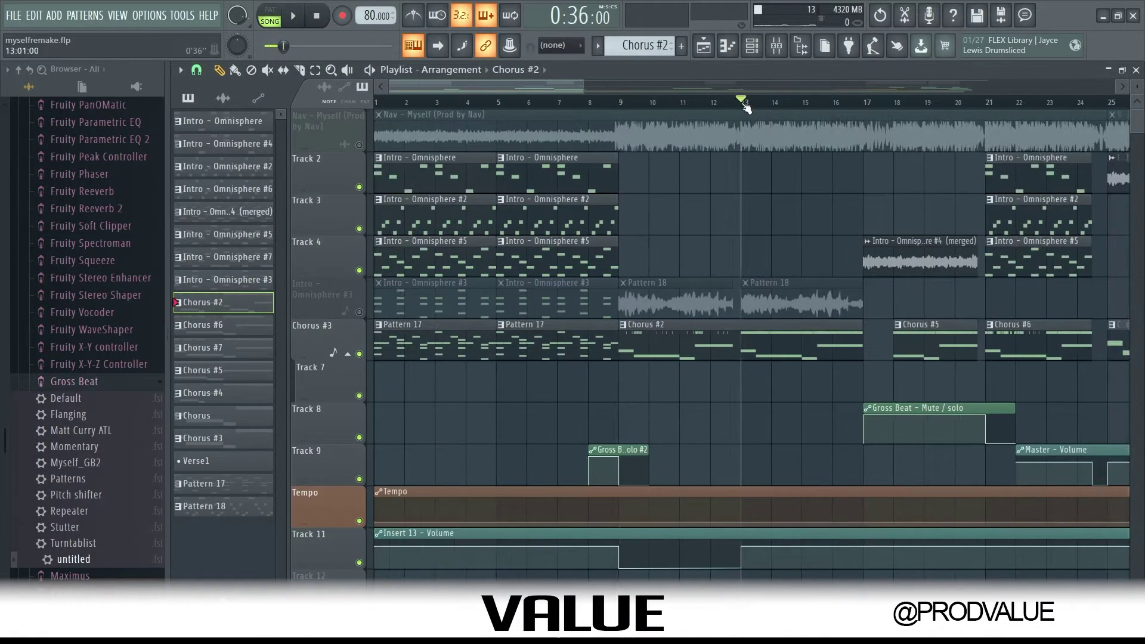
{"action": "key", "text": "F6"}
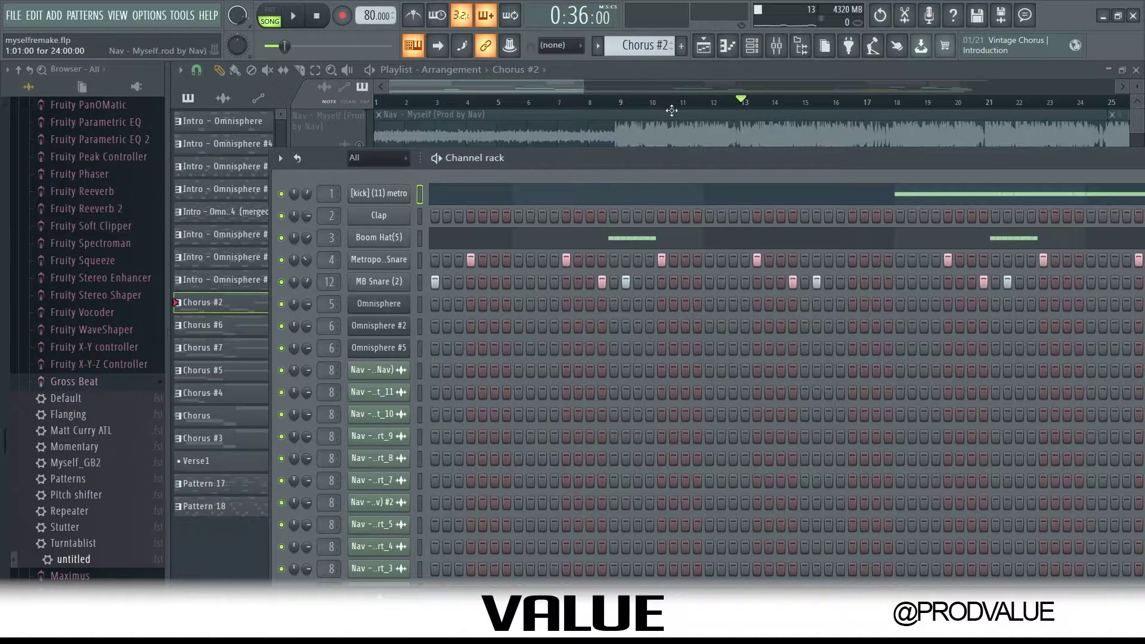
{"action": "left_click", "coordinate": [882, 195]}
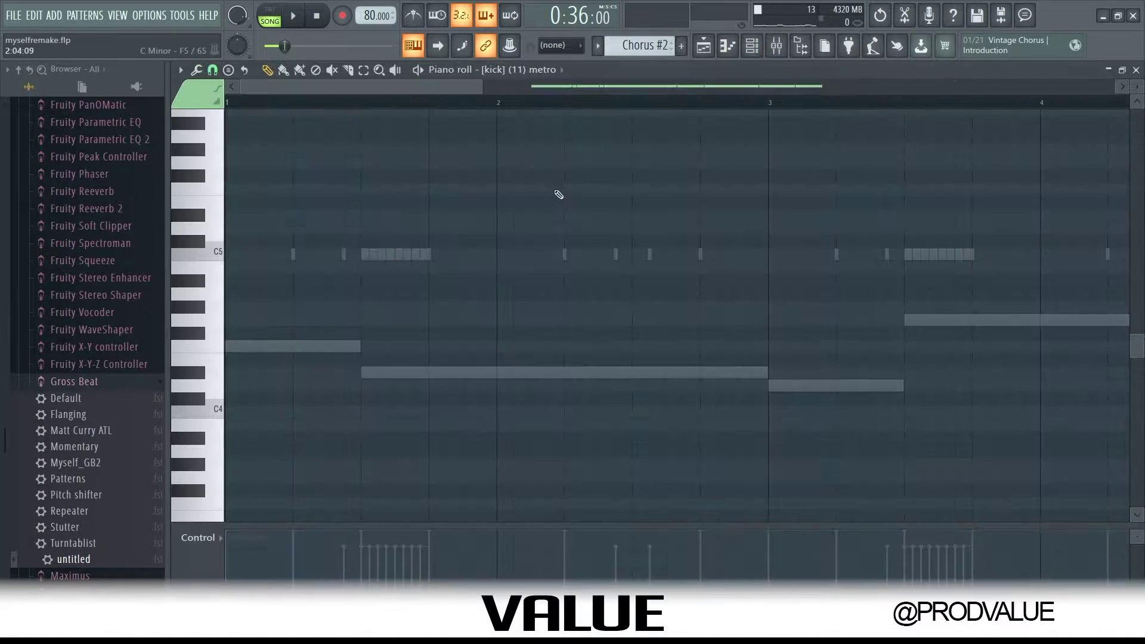
{"action": "key", "text": "space"}
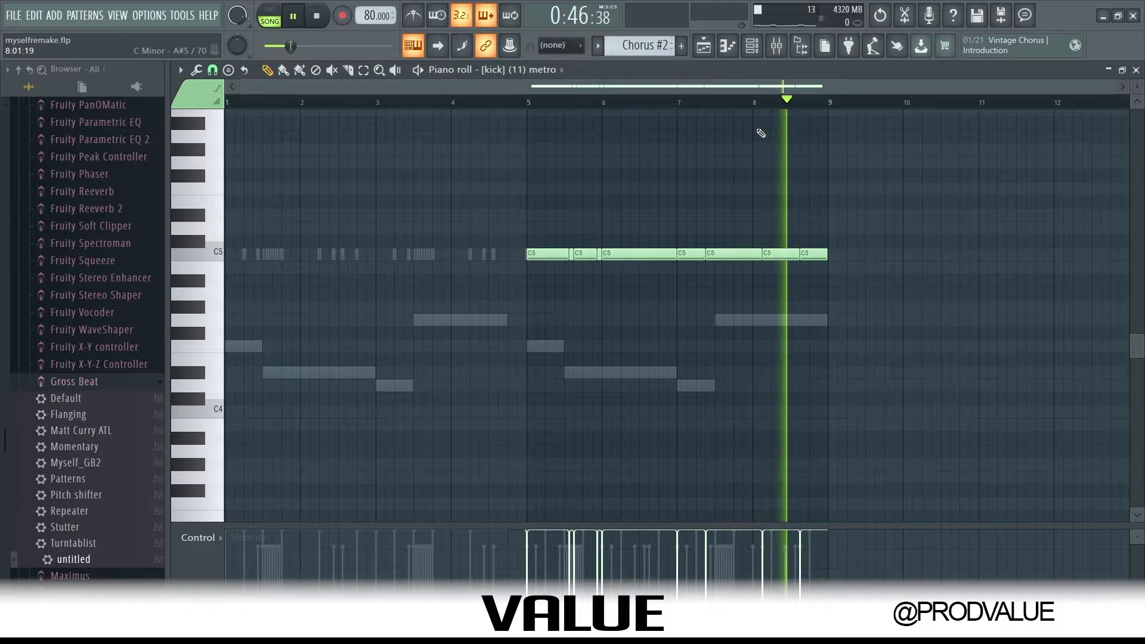
{"action": "key", "text": "space"}
Step: Isolate the MB Open Hat (2) and MB Open Hat (6) channels of Chorus #2 and play back their steps
{"action": "key", "text": "F6"}
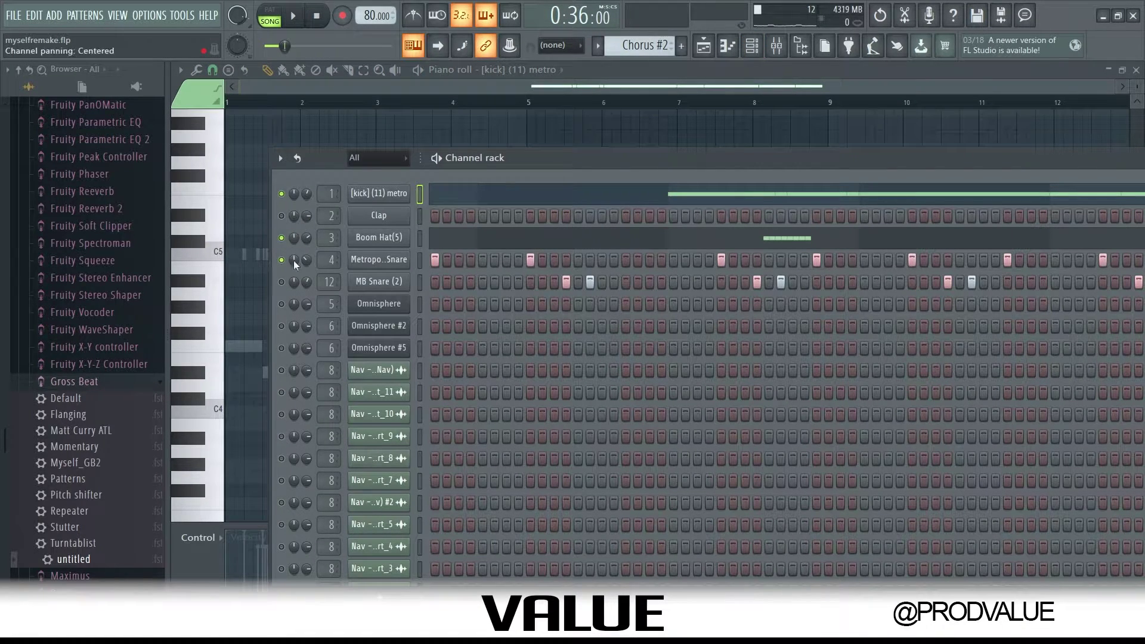
{"action": "scroll", "coordinate": [549, 355], "scroll_direction": "down", "scroll_amount": 6}
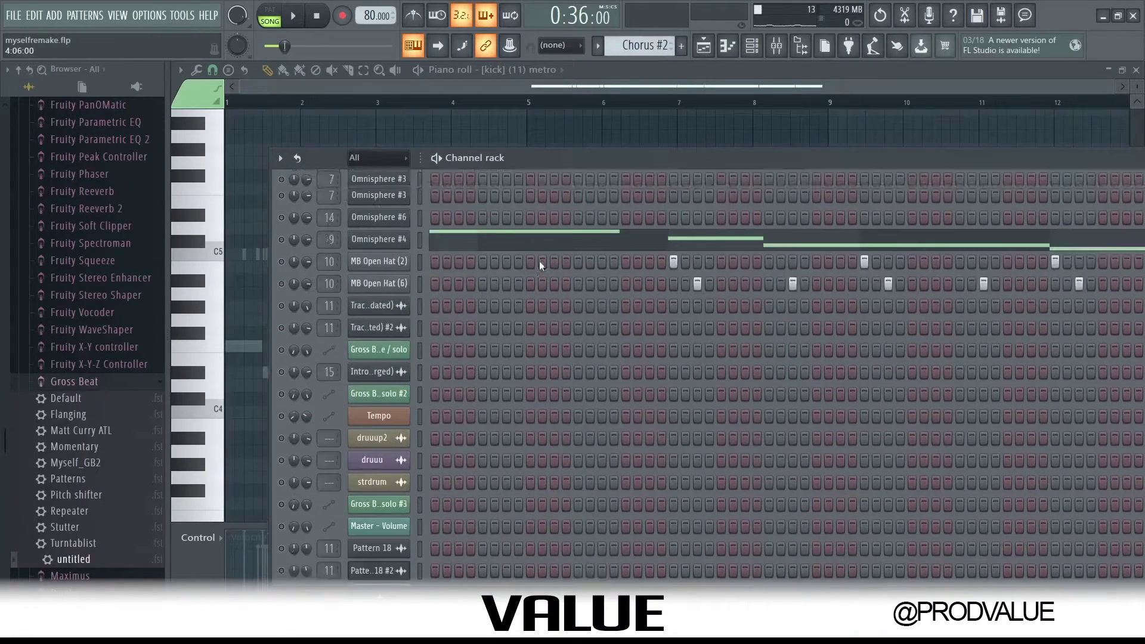
{"action": "scroll", "coordinate": [781, 370], "scroll_direction": "right", "scroll_amount": 2}
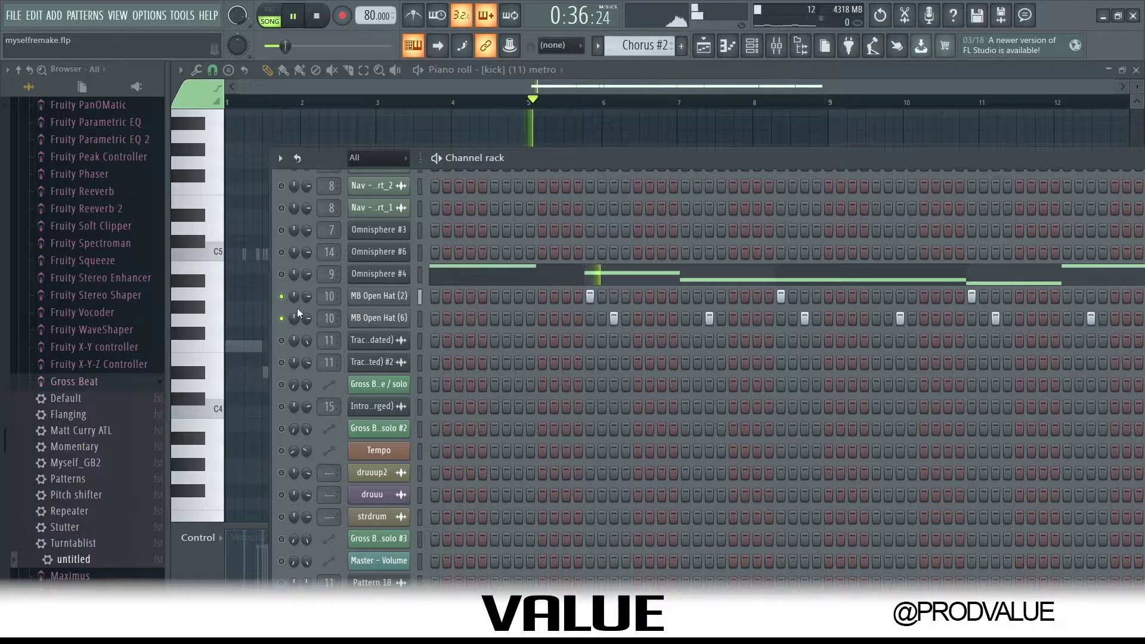
{"action": "left_click", "coordinate": [420, 318]}
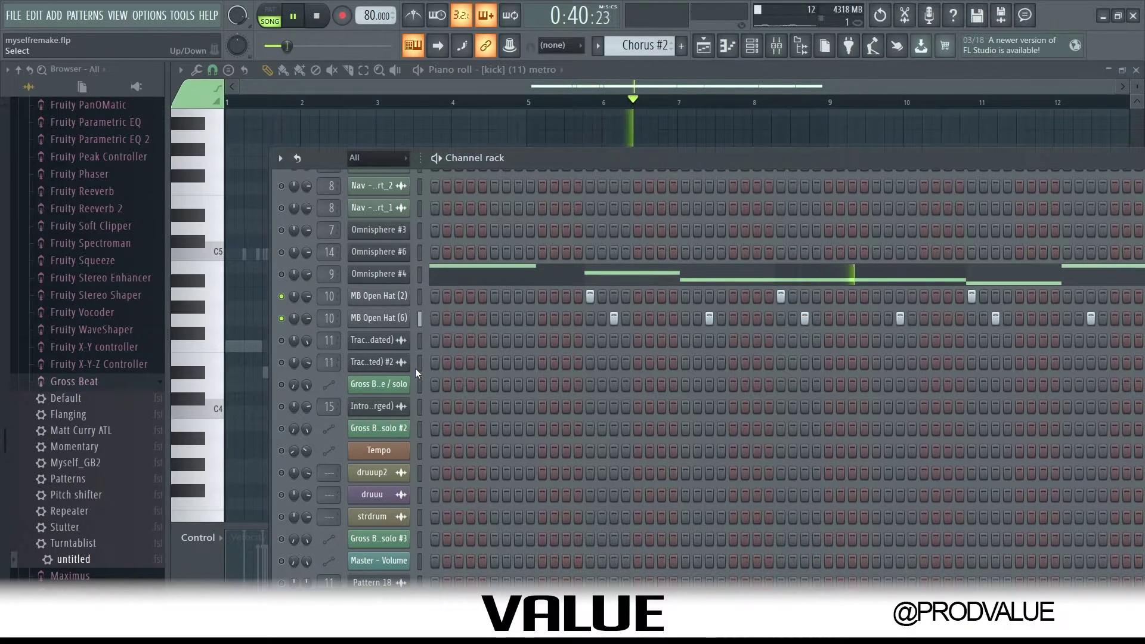
{"action": "key", "text": "space"}
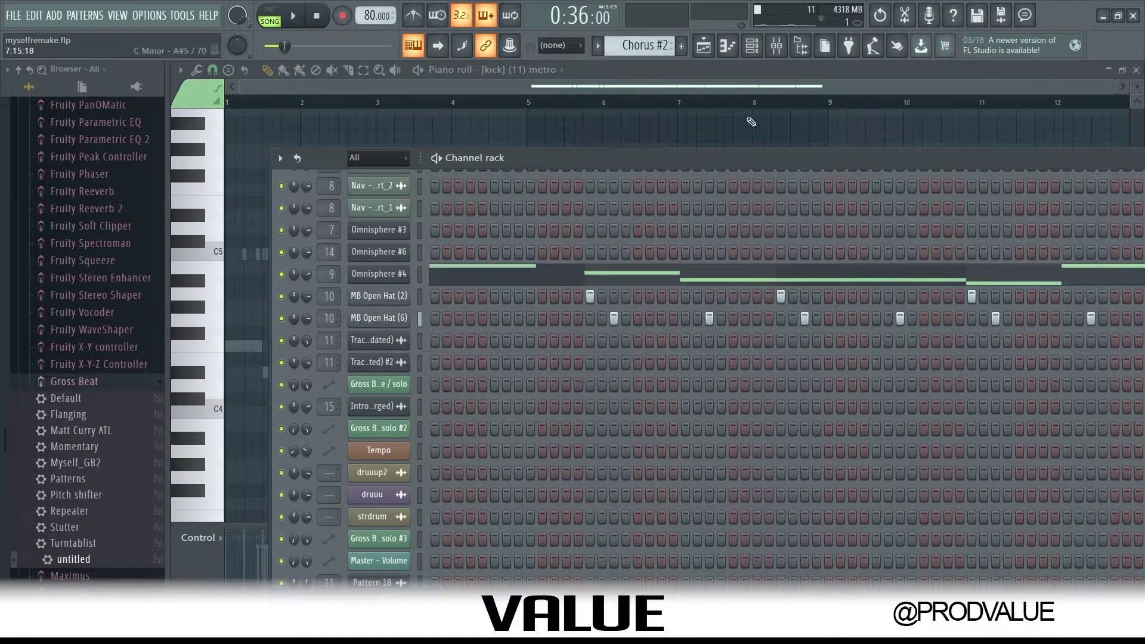
Step: Return to the playlist and play the combined section from bar 9 to bar 17
{"action": "left_click", "coordinate": [708, 50]}
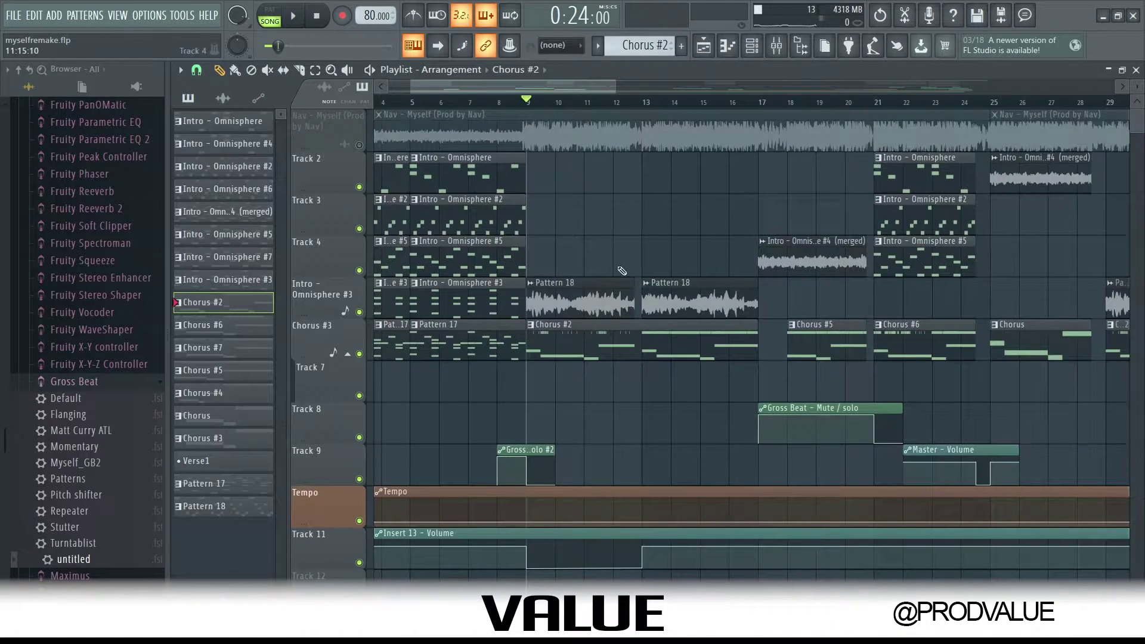
{"action": "key", "text": "space"}
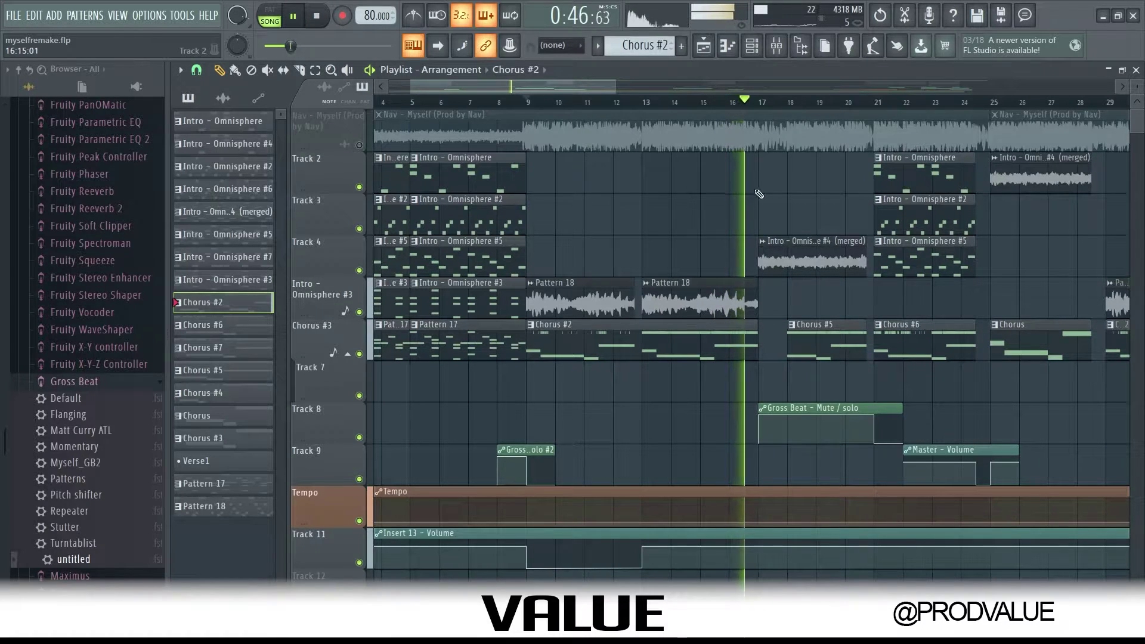
{"action": "key", "text": "space"}
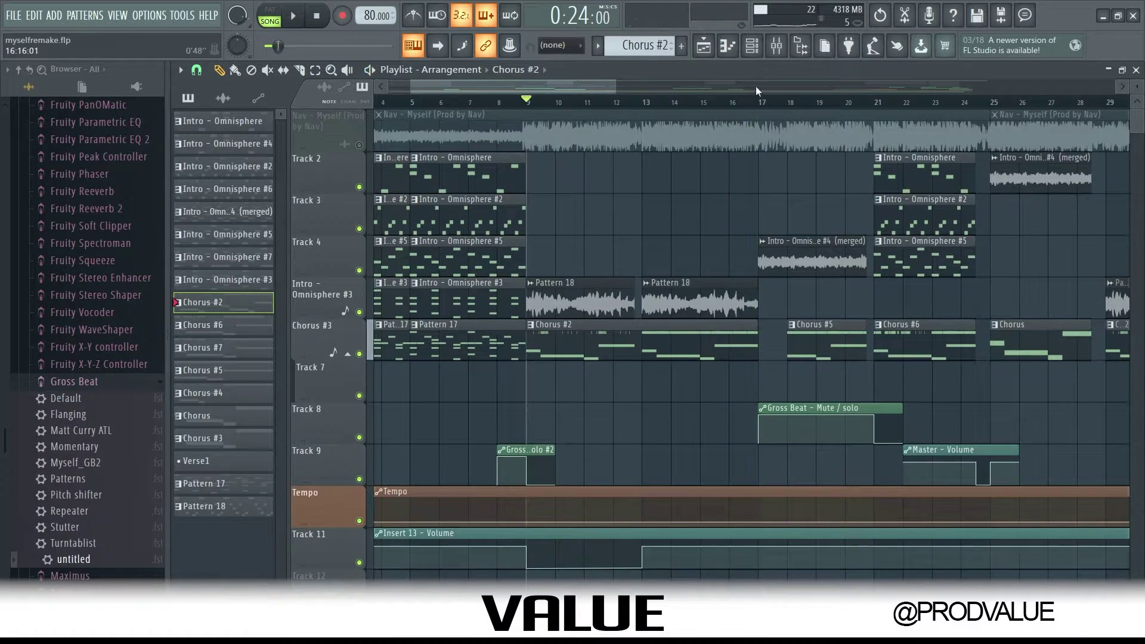
Step: Move the playback position to bar 21 and leave only Track 2, Track 3 and Track 4 unmuted
{"action": "scroll", "coordinate": [759, 283], "scroll_direction": "down", "scroll_amount": 3}
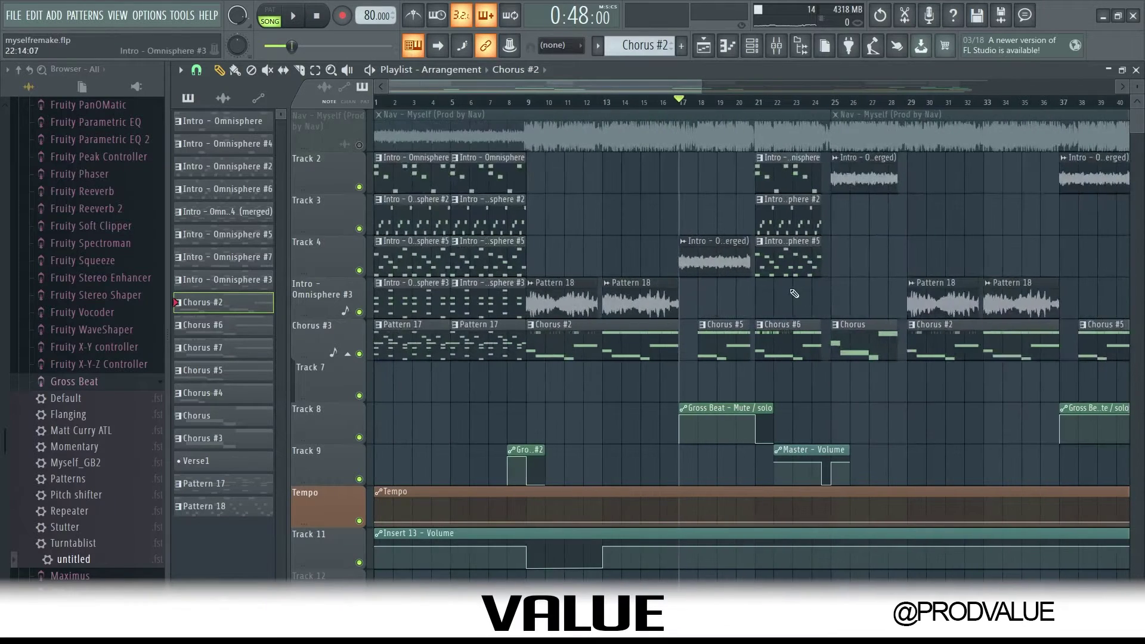
{"action": "scroll", "coordinate": [788, 295], "scroll_direction": "down", "scroll_amount": 2}
{"action": "scroll", "coordinate": [780, 300], "scroll_direction": "up", "scroll_amount": 4}
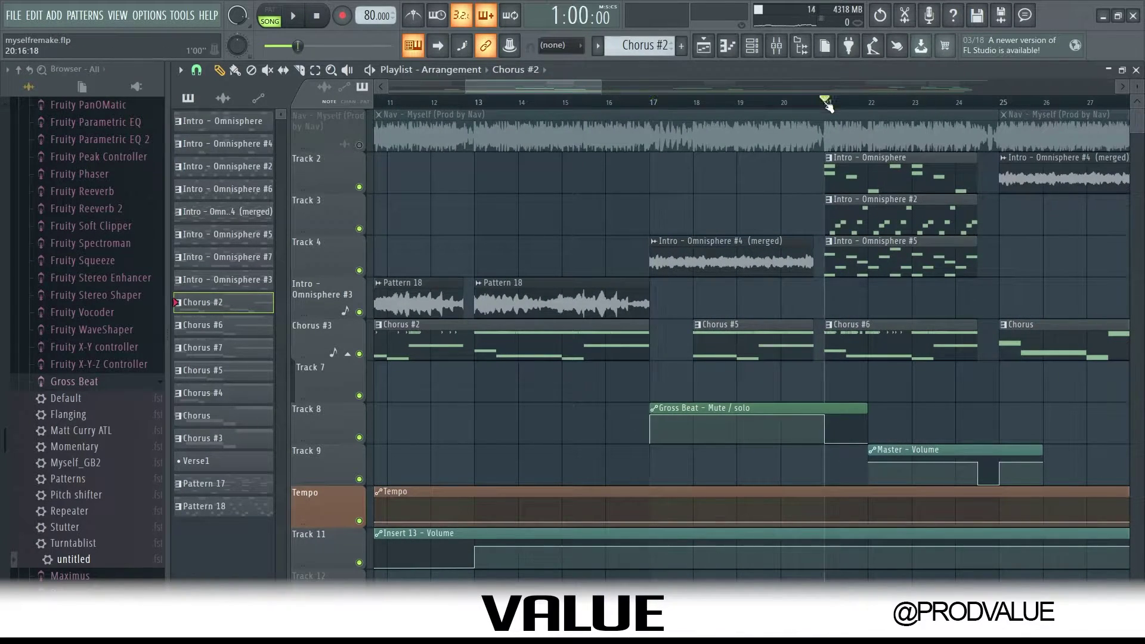
{"action": "right_click", "coordinate": [359, 187]}
{"action": "left_click", "coordinate": [359, 228]}
{"action": "left_click", "coordinate": [359, 270]}
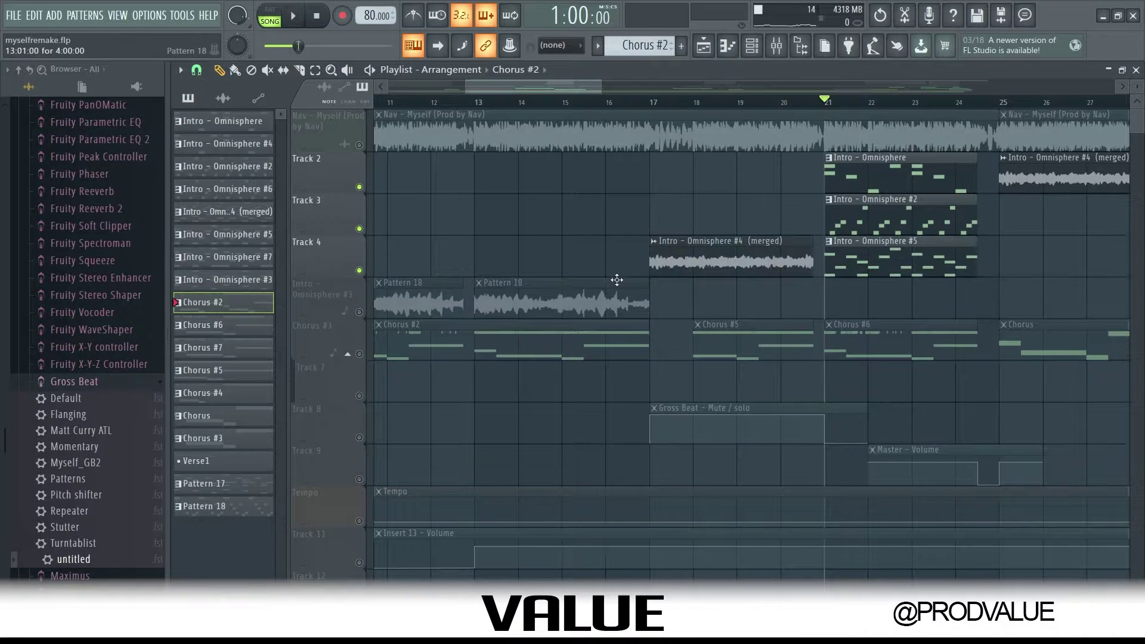
Step: Play the Intro - Omnisphere, #2 and #5 melodies from bar 21, stop, and unmute all tracks
{"action": "scroll", "coordinate": [640, 290], "scroll_direction": "down", "scroll_amount": 2}
{"action": "scroll", "coordinate": [762, 302], "scroll_direction": "up", "scroll_amount": 3}
{"action": "key", "text": "space"}
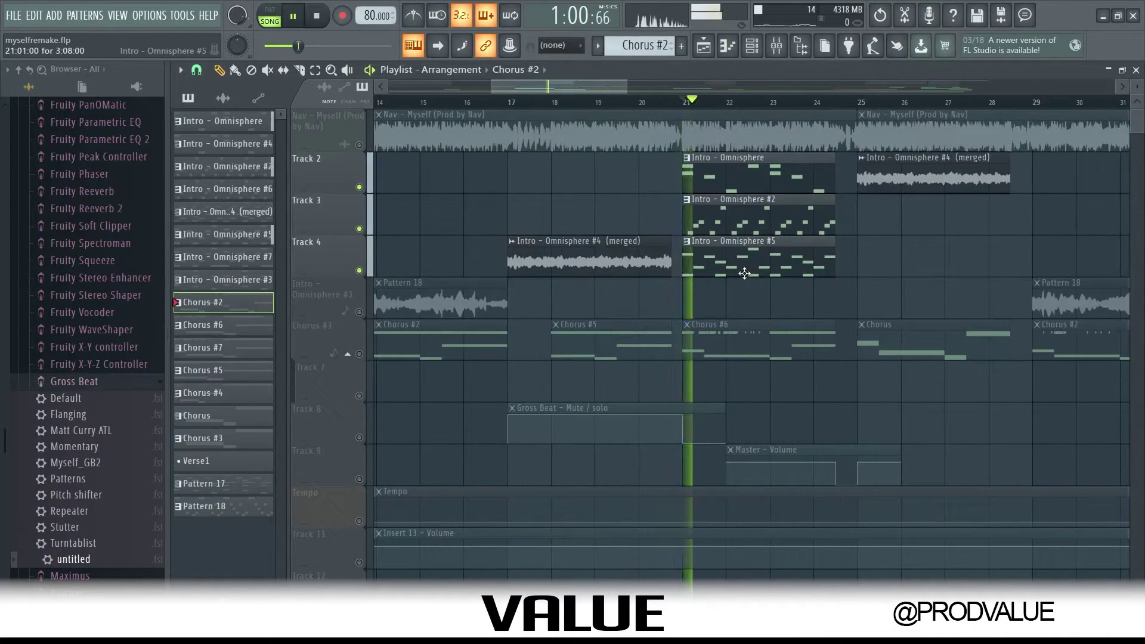
{"action": "key", "text": "space"}
{"action": "right_click", "coordinate": [360, 187]}
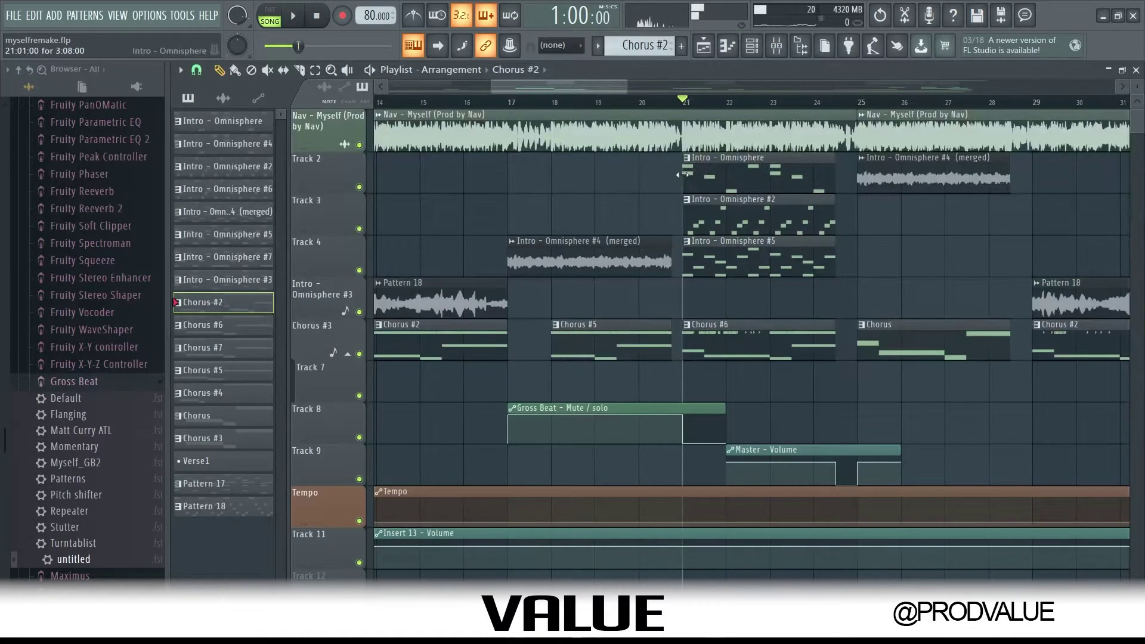
Step: Move the playback position to bar 17, solo Track 4 and play the Intro - Omnisphere #4 (merged) clip
{"action": "scroll", "coordinate": [532, 106], "scroll_direction": "up", "scroll_amount": 2}
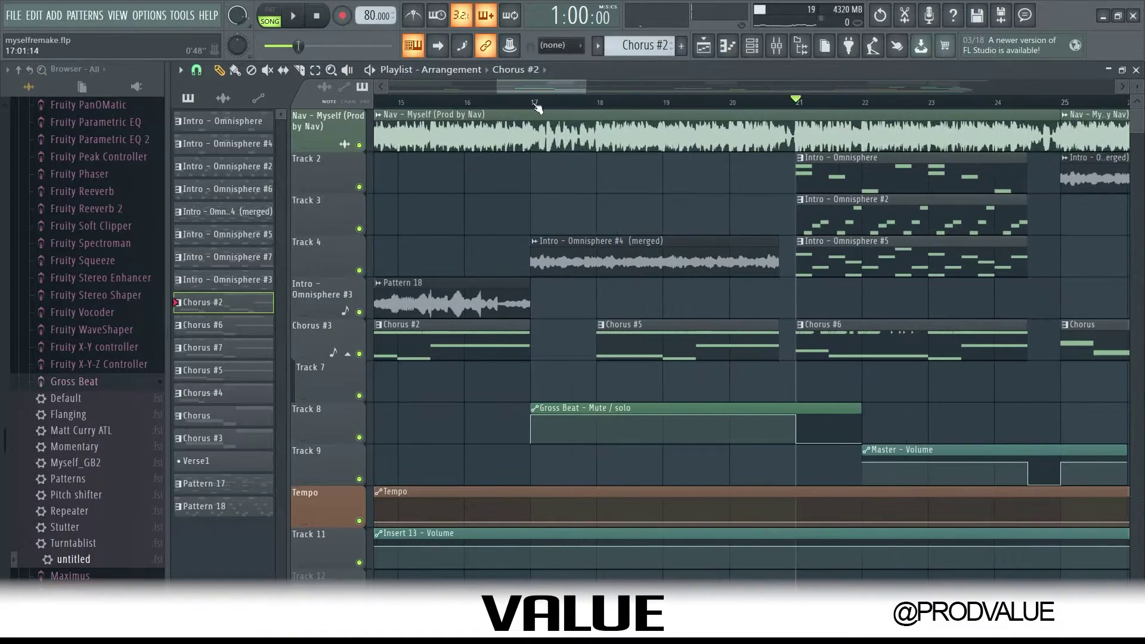
{"action": "right_click", "coordinate": [359, 270]}
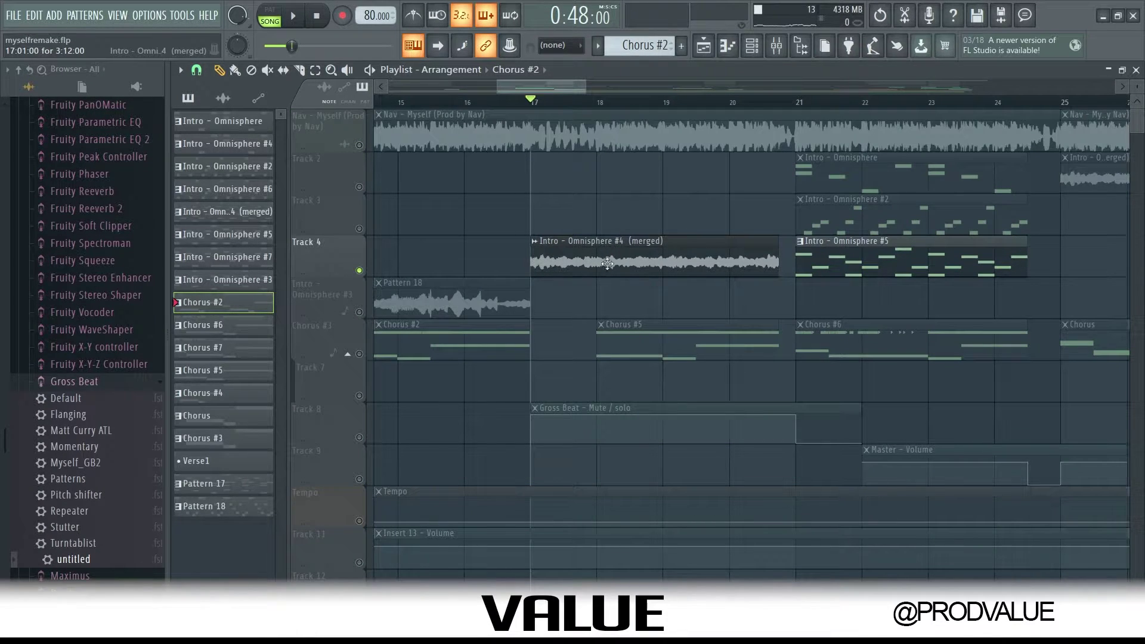
{"action": "key", "text": "space"}
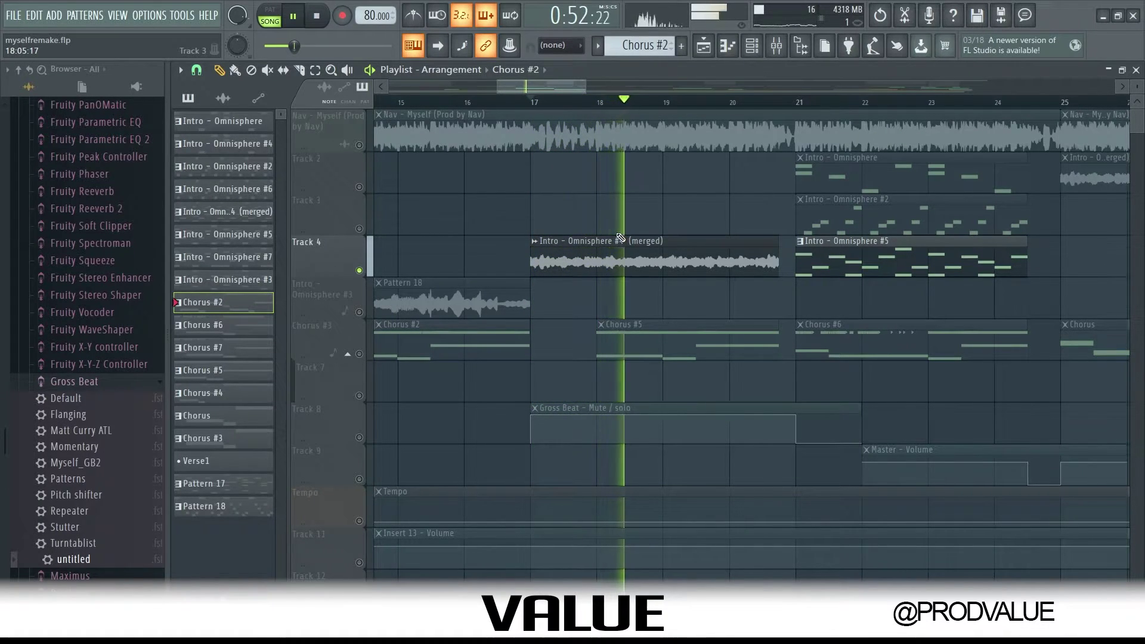
{"action": "key", "text": "space"}
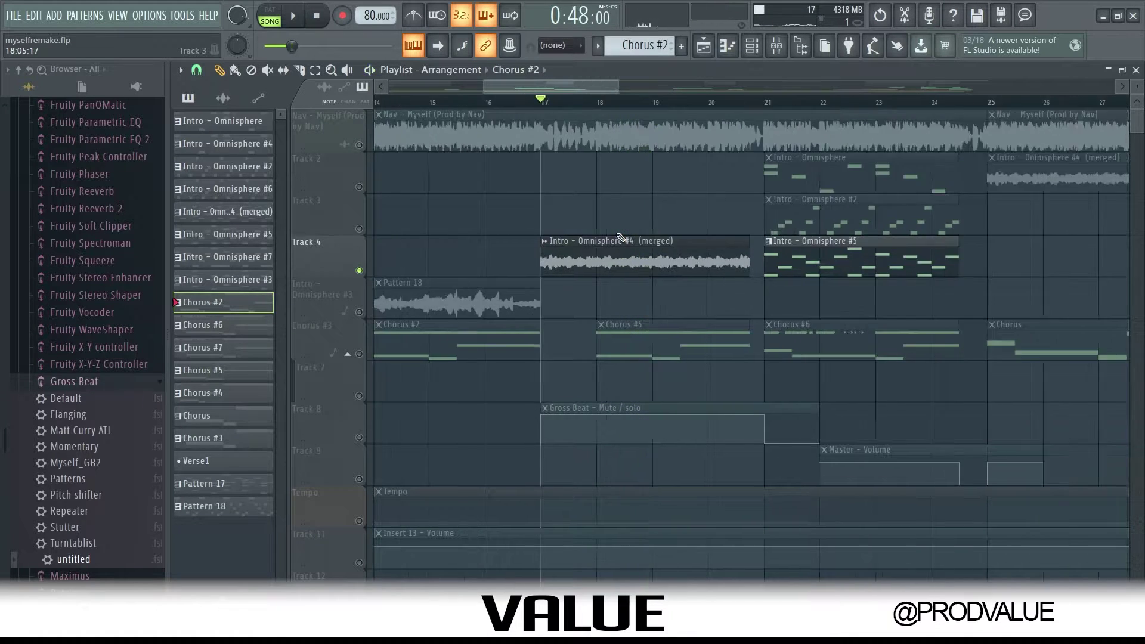
Step: Restore all tracks except the muted Nav - Myself reference audio and play the arrangement from bar 17
{"action": "scroll", "coordinate": [830, 183], "scroll_direction": "down", "scroll_amount": 3}
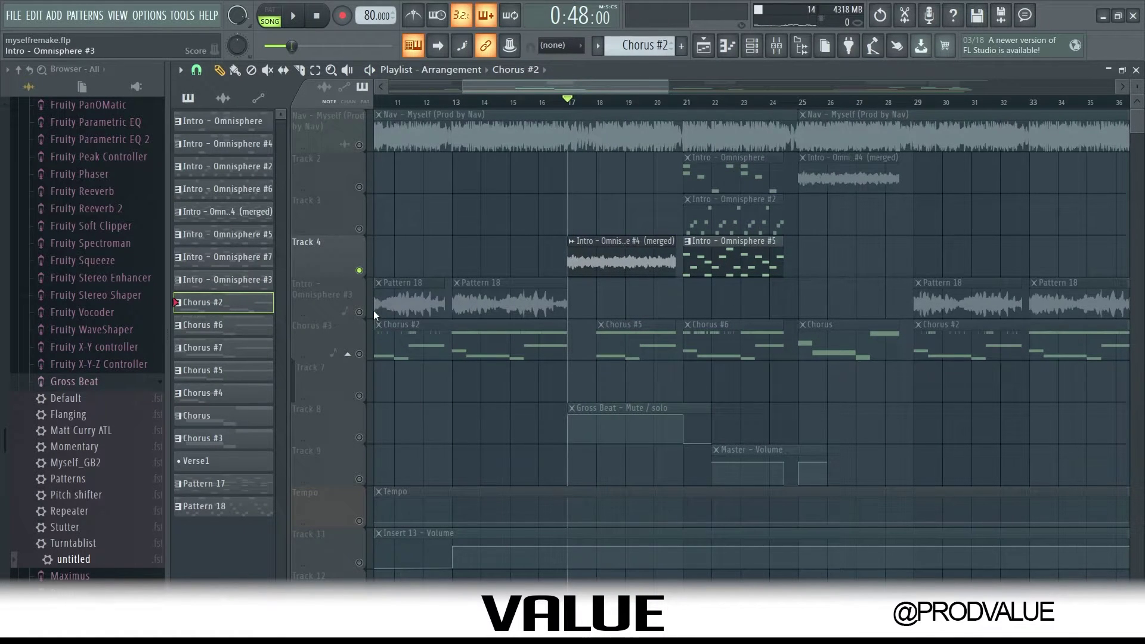
{"action": "right_click", "coordinate": [361, 270]}
{"action": "left_click", "coordinate": [359, 144]}
{"action": "scroll", "coordinate": [627, 412], "scroll_direction": "up", "scroll_amount": 3}
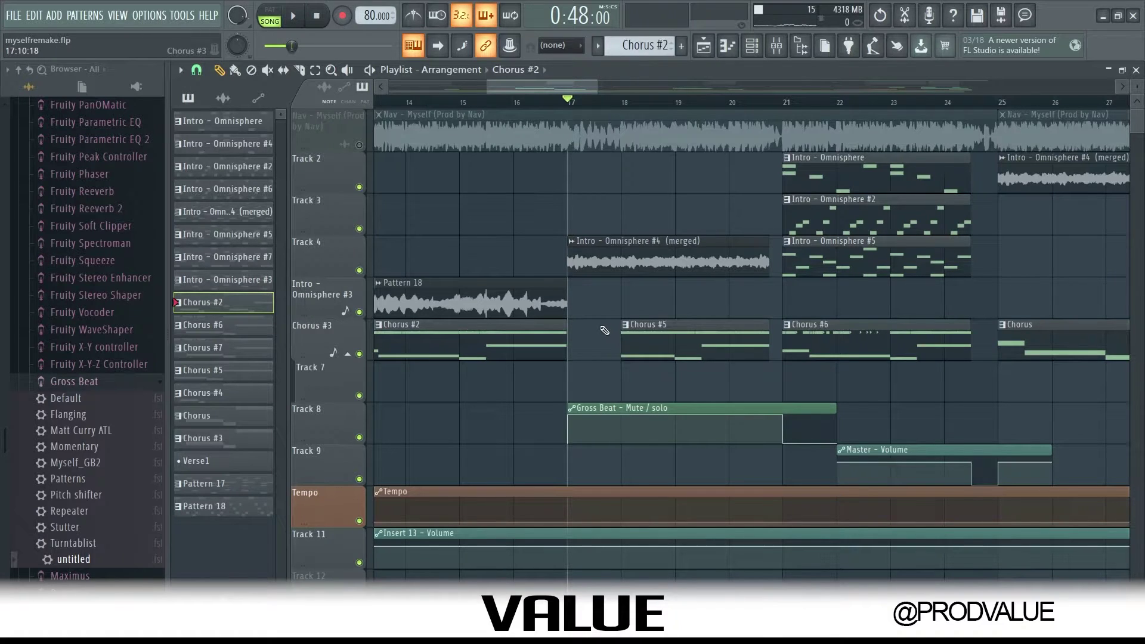
{"action": "key", "text": "space"}
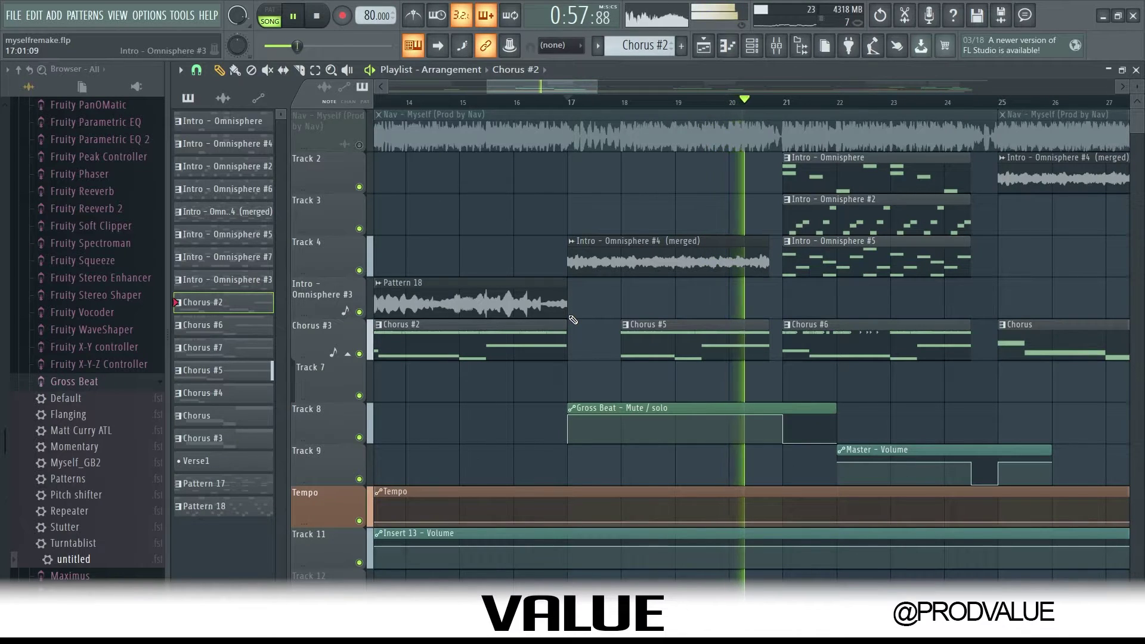
{"action": "key", "text": "space"}
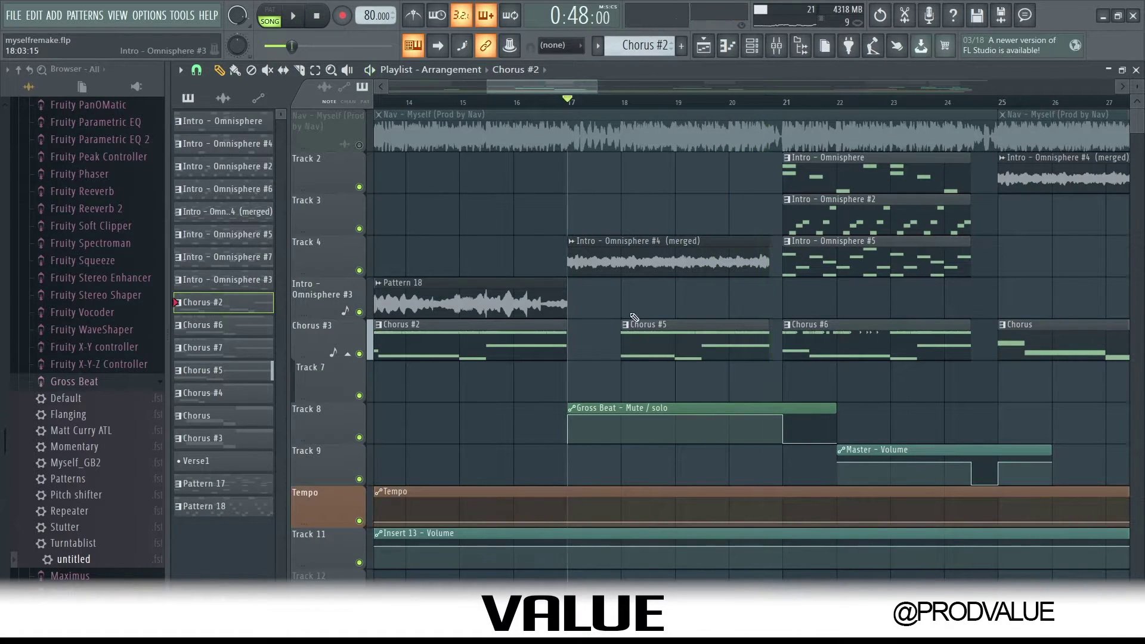
Step: Set the playback position to bar 21 and play the section with the Omnisphere melodies and Chorus #6
{"action": "scroll", "coordinate": [720, 117], "scroll_direction": "down", "scroll_amount": 3}
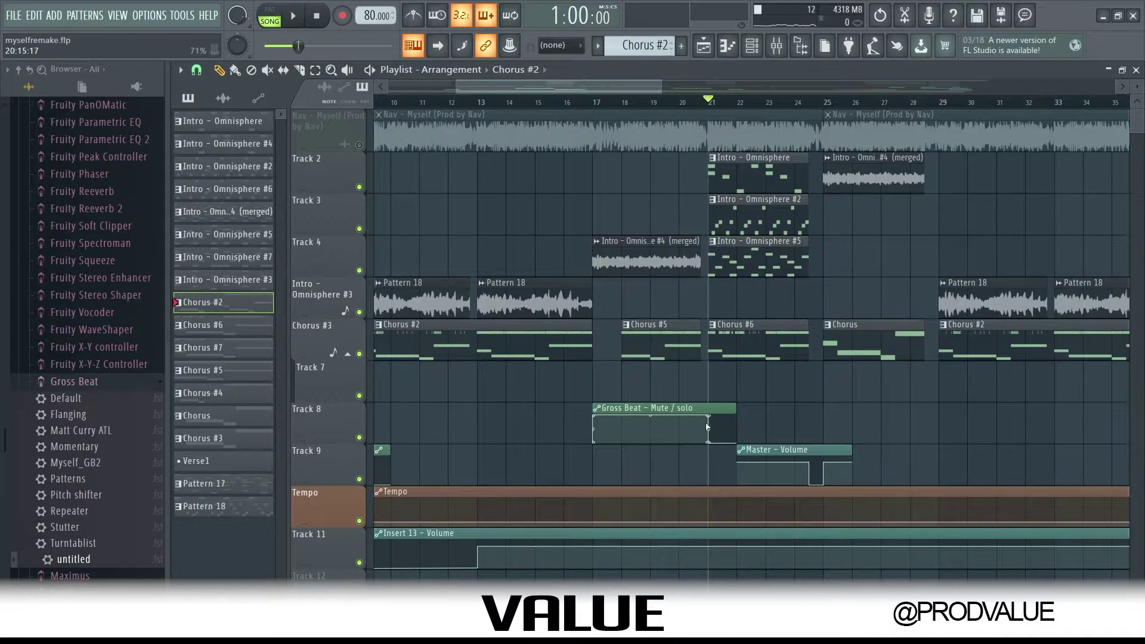
{"action": "scroll", "coordinate": [707, 426], "scroll_direction": "up", "scroll_amount": 2}
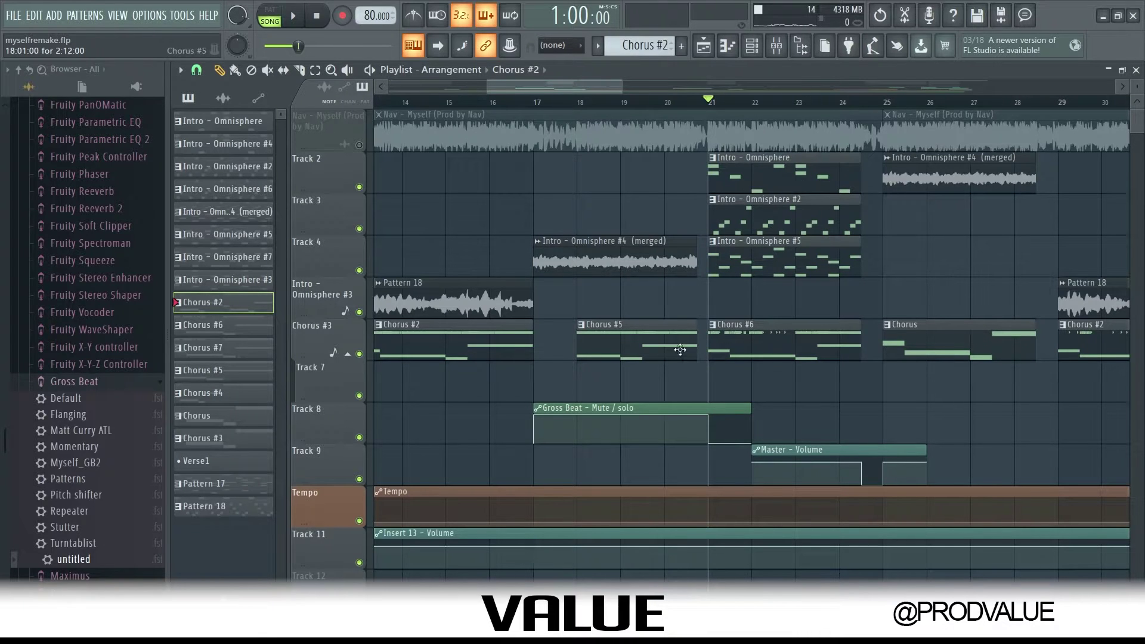
{"action": "scroll", "coordinate": [794, 373], "scroll_direction": "down", "scroll_amount": 2}
{"action": "key", "text": "space"}
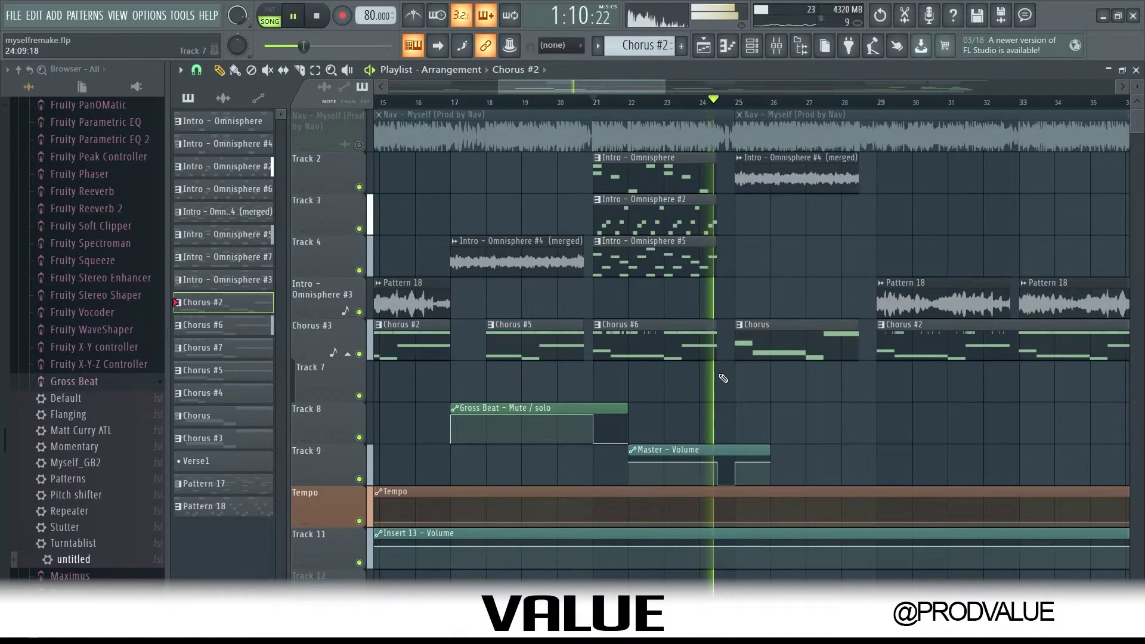
{"action": "key", "text": "space"}
Step: Set the playback position to bar 25 and play the section with the Chorus pattern and merged Omnisphere clip
{"action": "scroll", "coordinate": [741, 297], "scroll_direction": "up", "scroll_amount": 3}
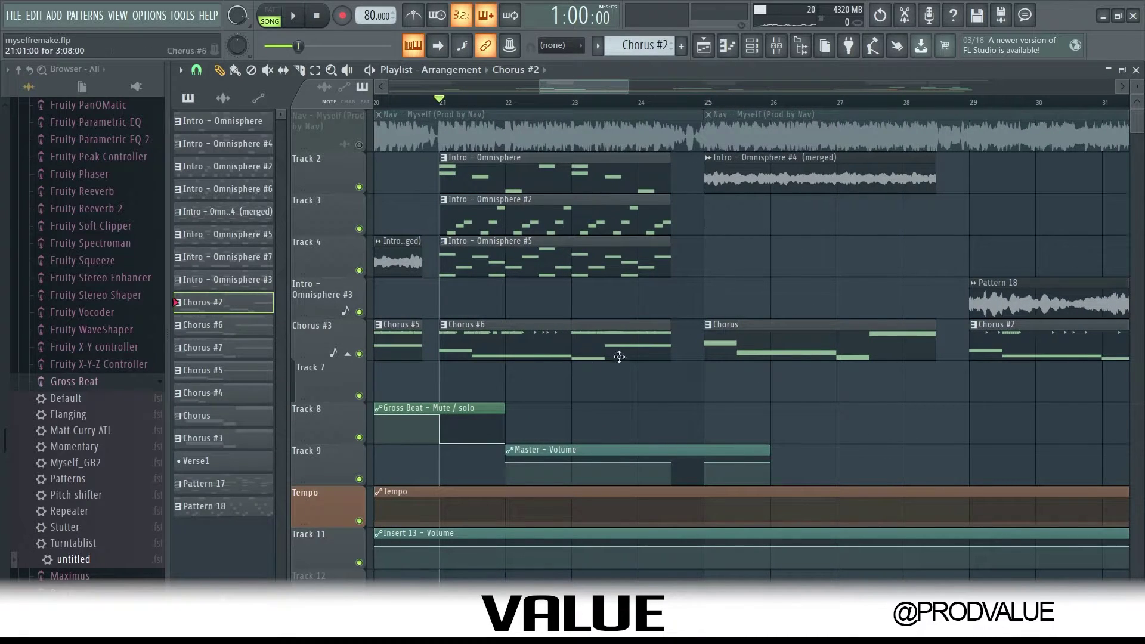
{"action": "left_click", "coordinate": [712, 102]}
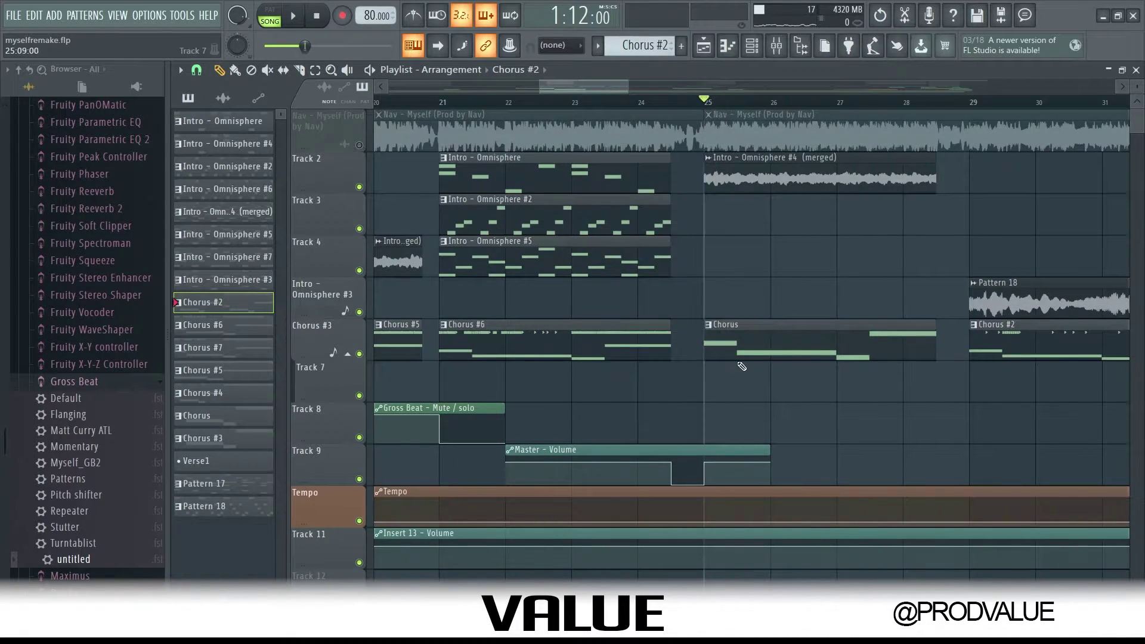
{"action": "scroll", "coordinate": [834, 358], "scroll_direction": "down", "scroll_amount": 2}
{"action": "key", "text": "space"}
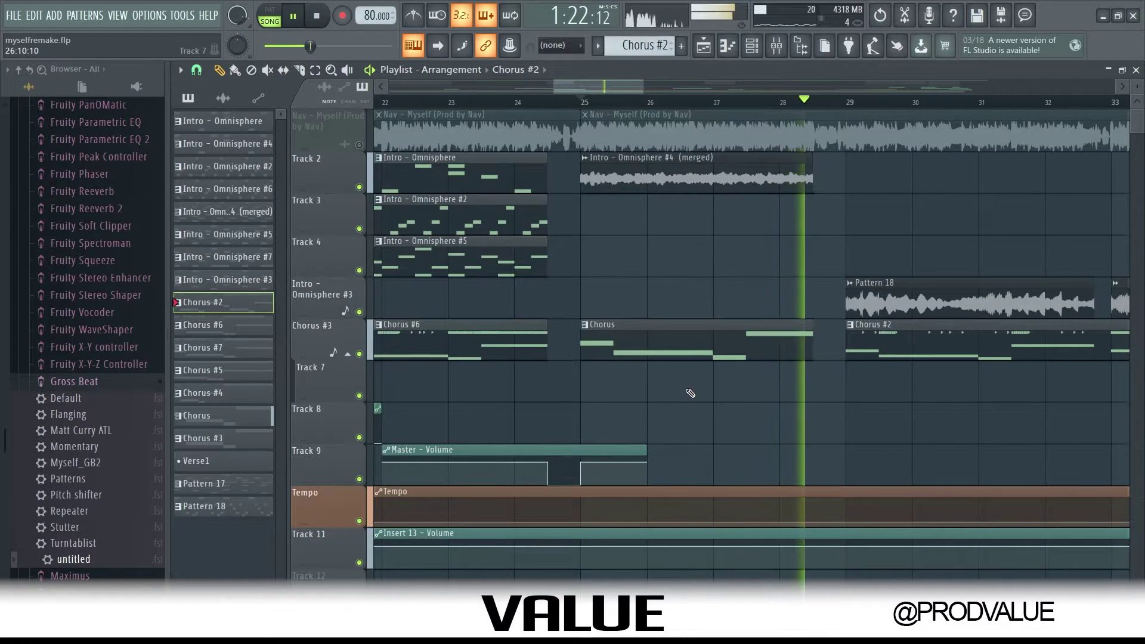
{"action": "key", "text": "space"}
Step: Set the playback position to bar 44 and play the Gross Beat - Mute / solo #2 transition into the Chorus pattern at bar 45
{"action": "scroll", "coordinate": [691, 394], "scroll_direction": "down", "scroll_amount": 4}
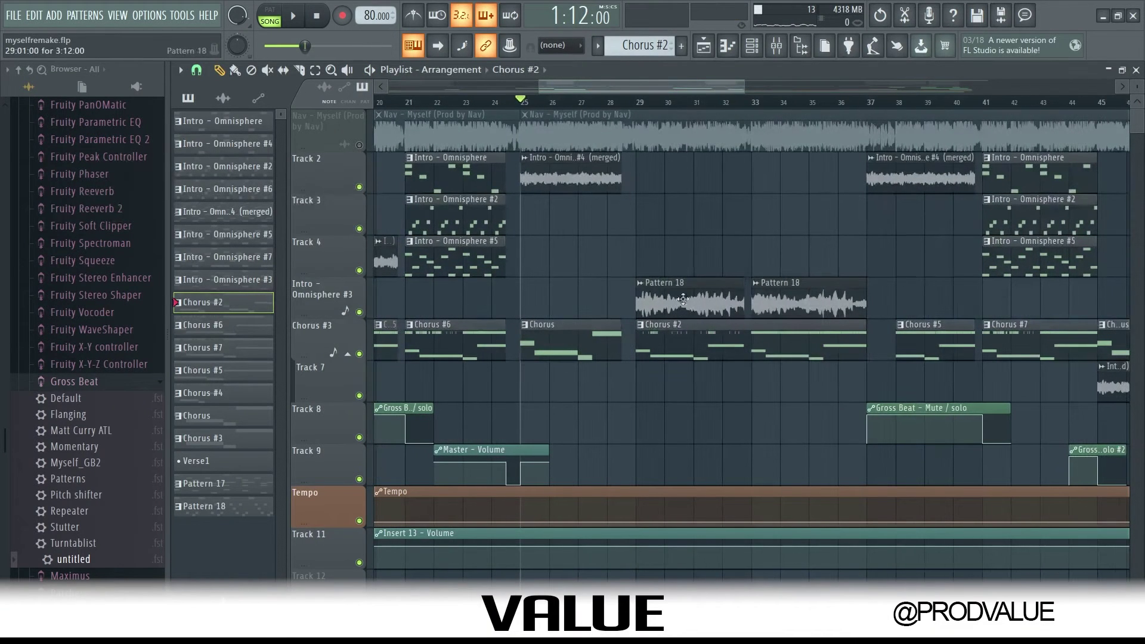
{"action": "scroll", "coordinate": [692, 308], "scroll_direction": "down", "scroll_amount": 4}
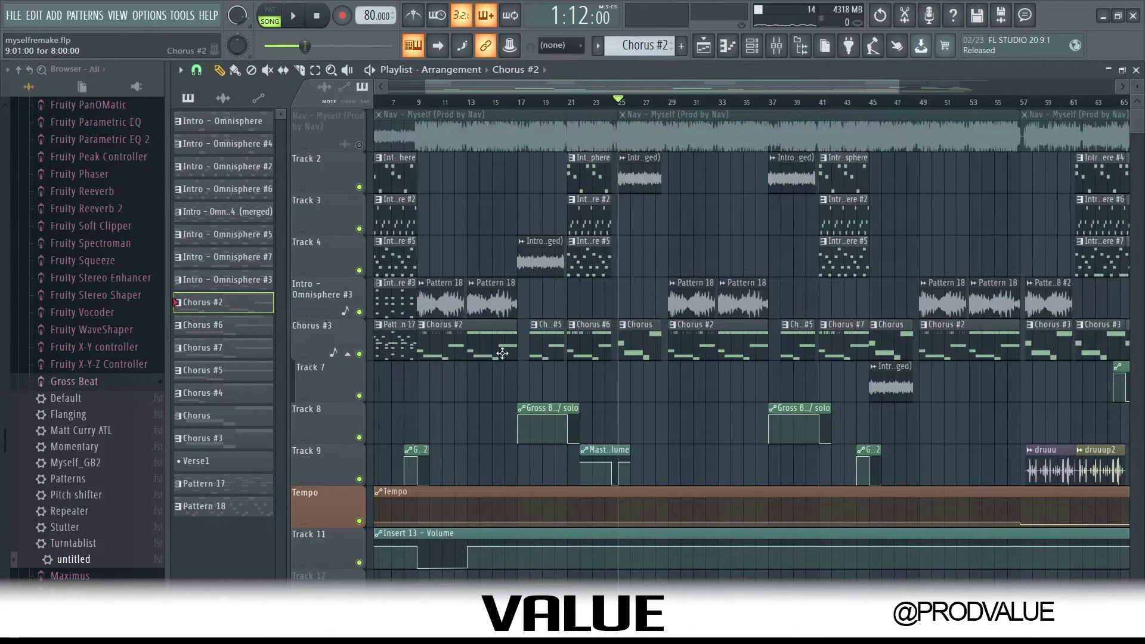
{"action": "scroll", "coordinate": [773, 371], "scroll_direction": "up", "scroll_amount": 5}
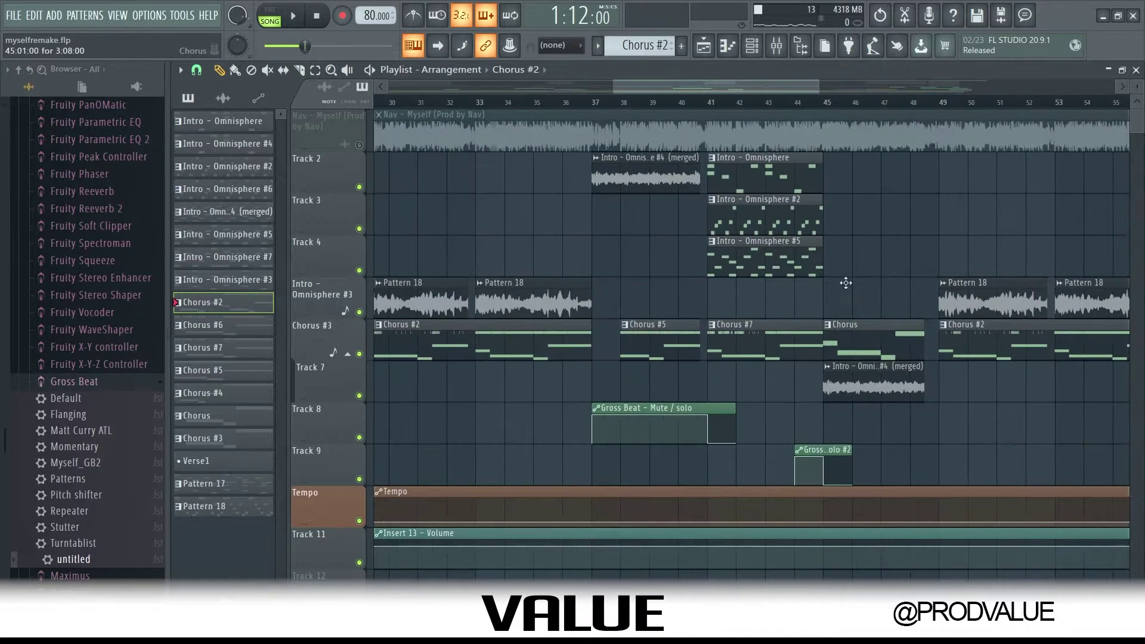
{"action": "scroll", "coordinate": [770, 398], "scroll_direction": "up", "scroll_amount": 3}
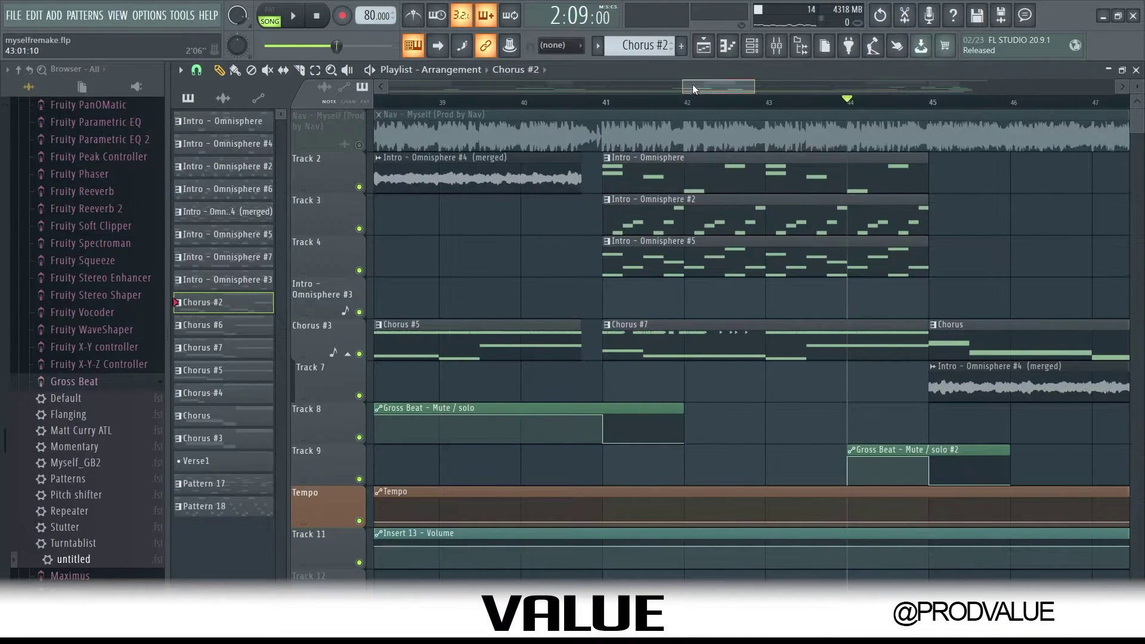
{"action": "left_click_drag", "start_coordinate": [692, 84], "coordinate": [704, 85]}
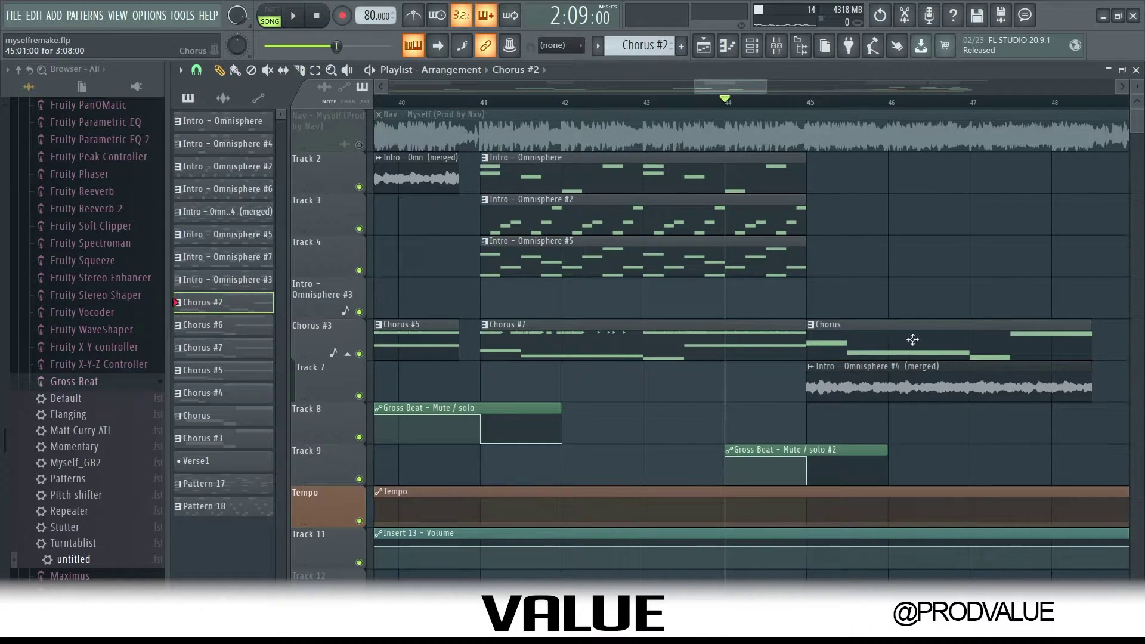
{"action": "scroll", "coordinate": [911, 340], "scroll_direction": "down", "scroll_amount": 3}
{"action": "scroll", "coordinate": [748, 215], "scroll_direction": "up", "scroll_amount": 4}
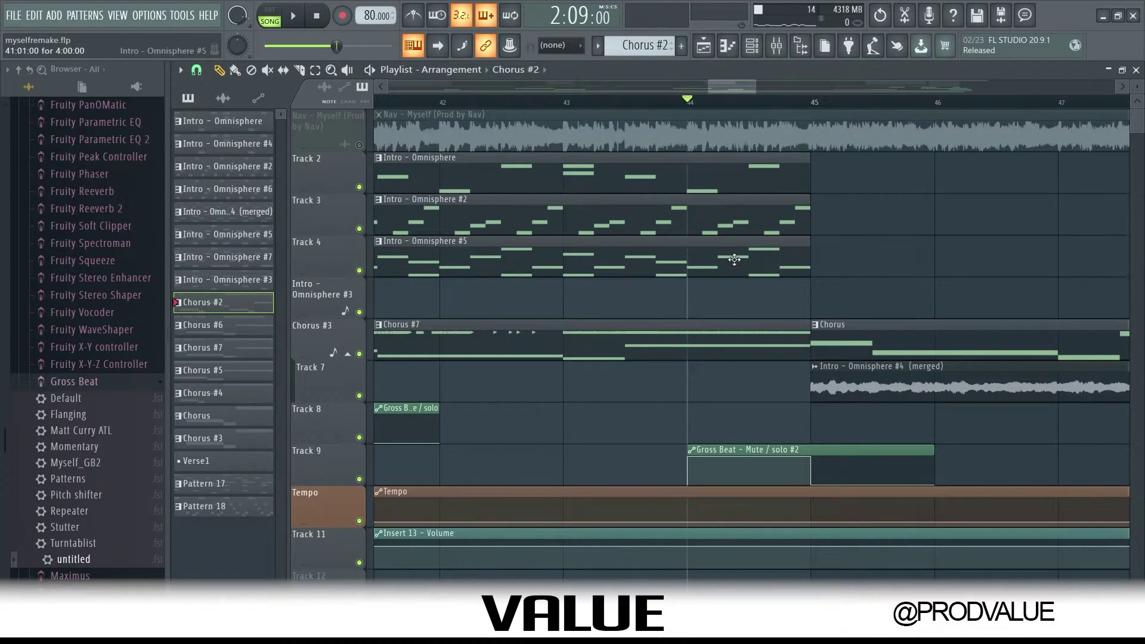
{"action": "key", "text": "space"}
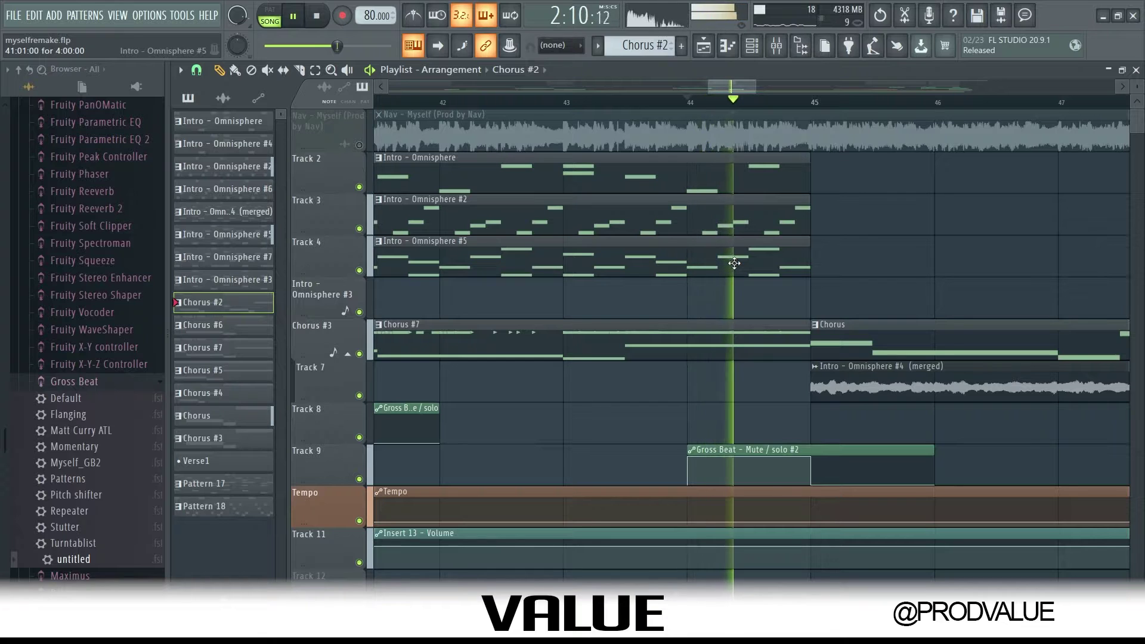
{"action": "key", "text": "space"}
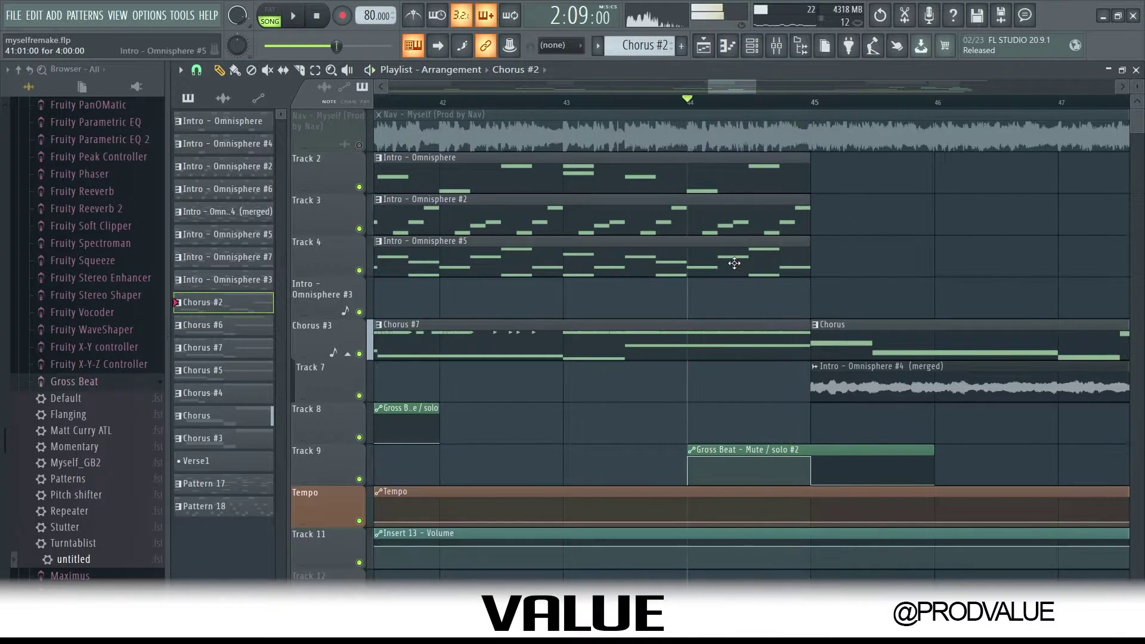
Step: Move the playback position to bar 49 and briefly play the repeated Pattern 18 and Chorus #2 section
{"action": "scroll", "coordinate": [673, 299], "scroll_direction": "down", "scroll_amount": 1}
{"action": "scroll", "coordinate": [672, 299], "scroll_direction": "down", "scroll_amount": 6}
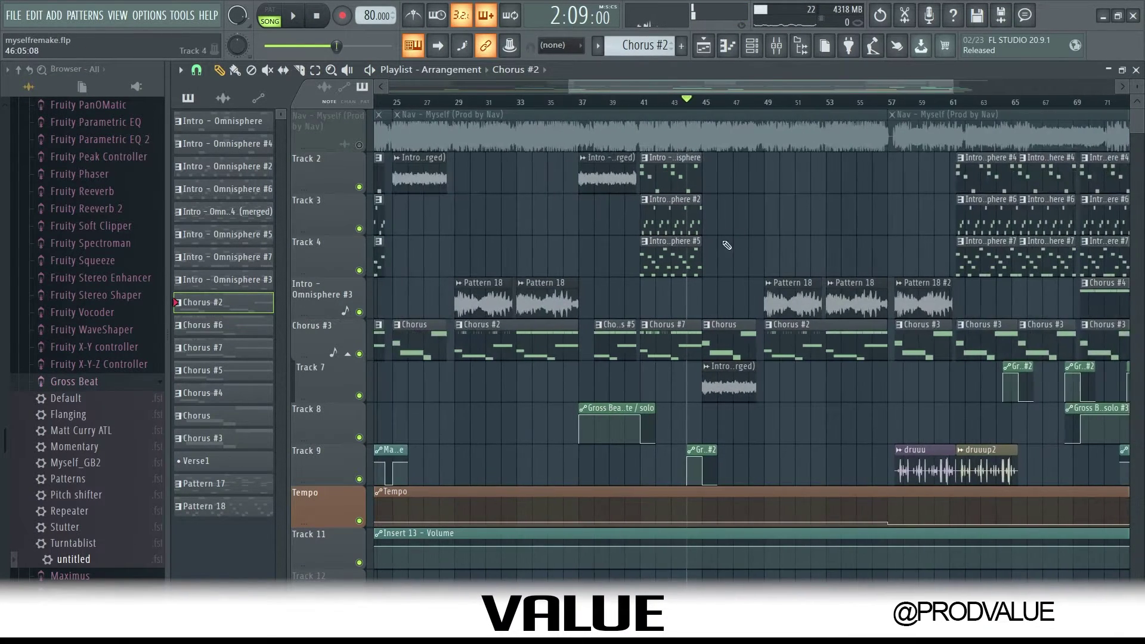
{"action": "scroll", "coordinate": [759, 320], "scroll_direction": "up", "scroll_amount": 2}
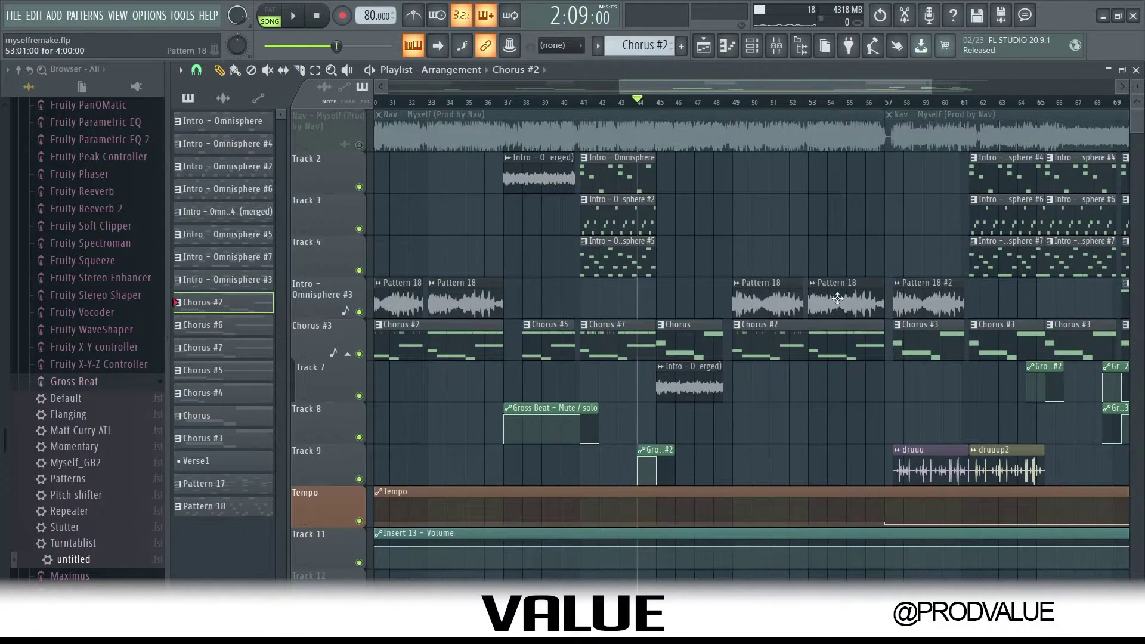
{"action": "left_click", "coordinate": [734, 102]}
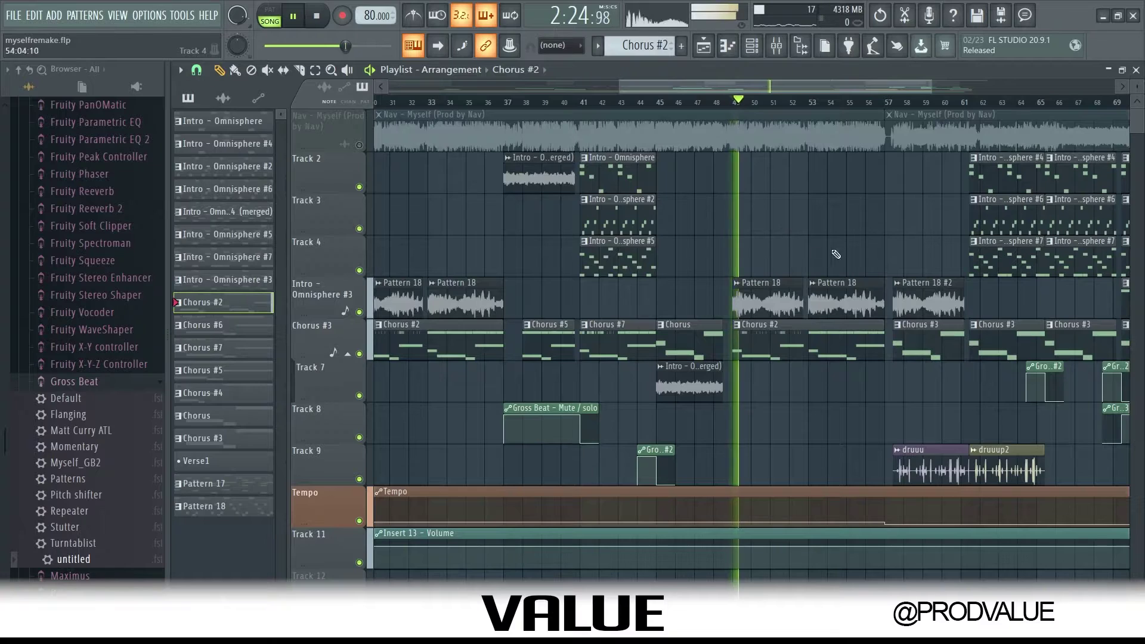
Step: Examine the closing section from bar 57, including the druuu and druuup2 clips, and move the playback position to bar 55
{"action": "scroll", "coordinate": [911, 273], "scroll_direction": "up", "scroll_amount": 3}
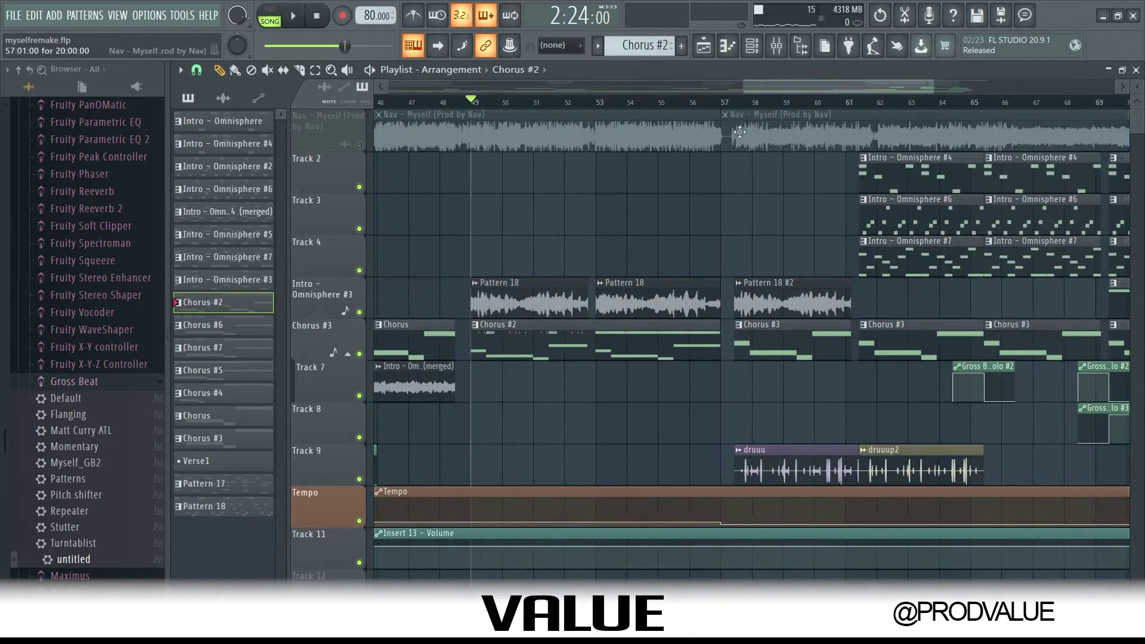
{"action": "scroll", "coordinate": [662, 197], "scroll_direction": "up", "scroll_amount": 2}
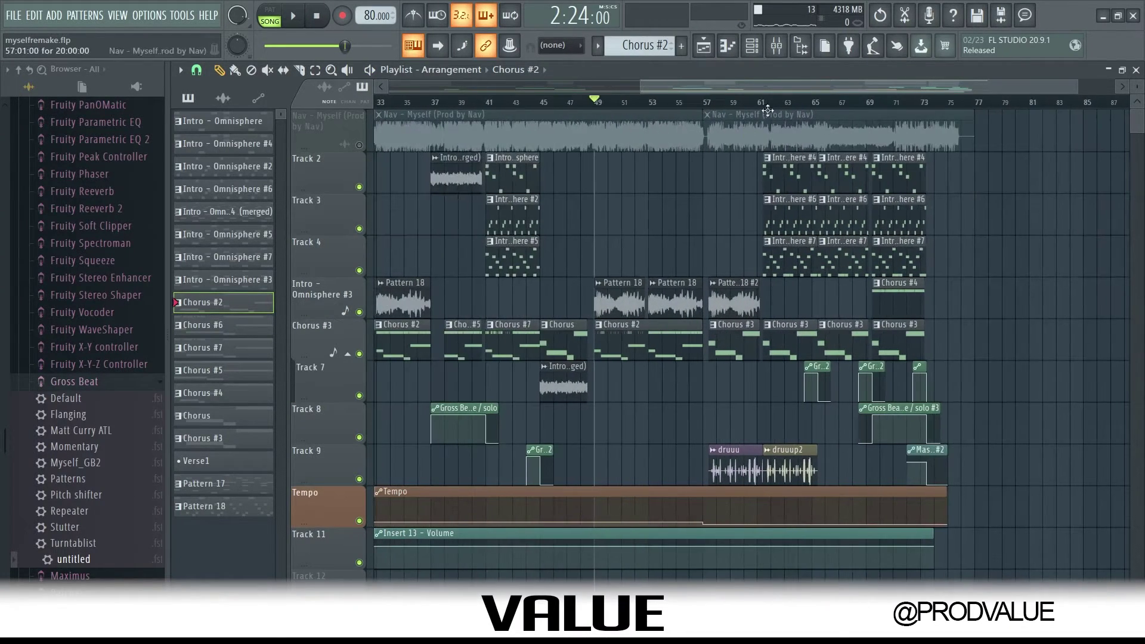
{"action": "scroll", "coordinate": [643, 182], "scroll_direction": "down", "scroll_amount": 2}
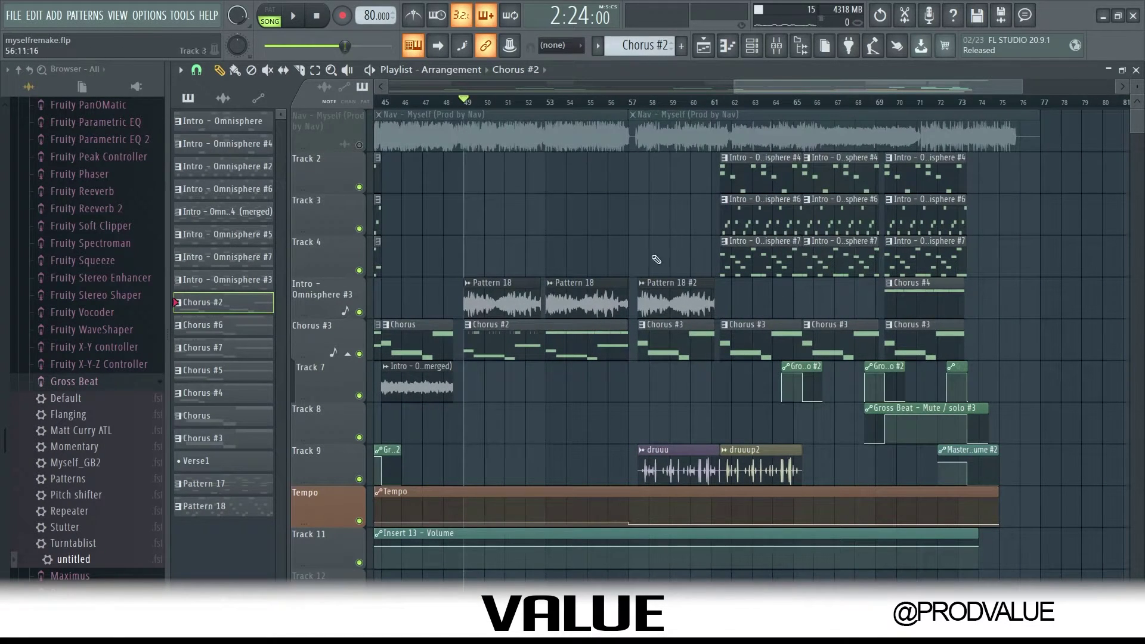
{"action": "scroll", "coordinate": [642, 247], "scroll_direction": "up", "scroll_amount": 3}
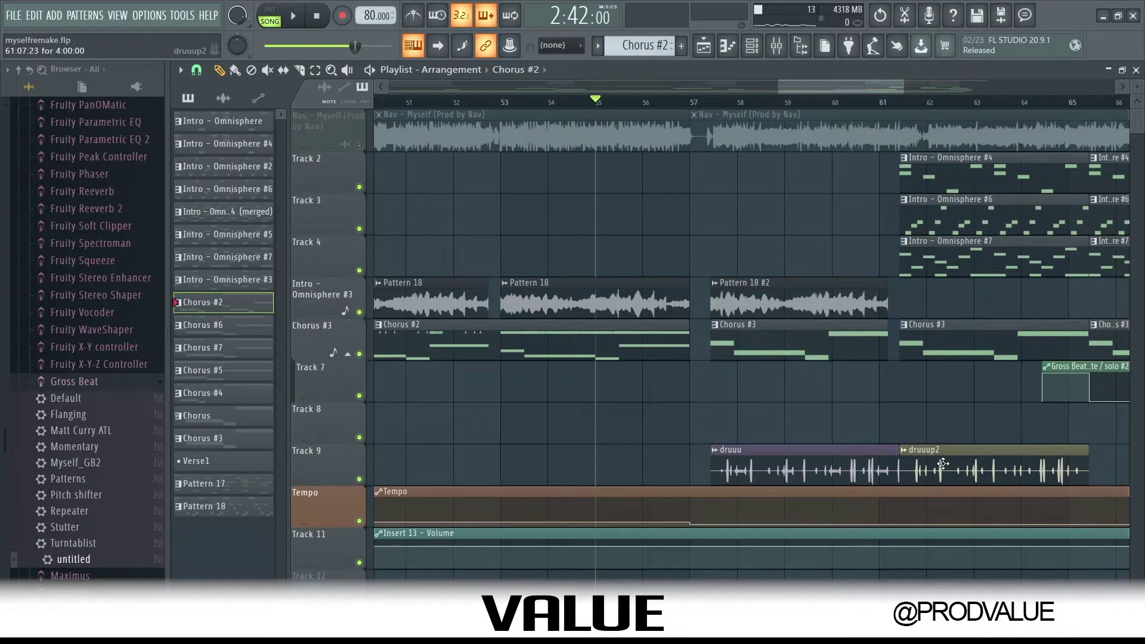
{"action": "scroll", "coordinate": [701, 122], "scroll_direction": "up", "scroll_amount": 3}
{"action": "scroll", "coordinate": [710, 138], "scroll_direction": "down", "scroll_amount": 3}
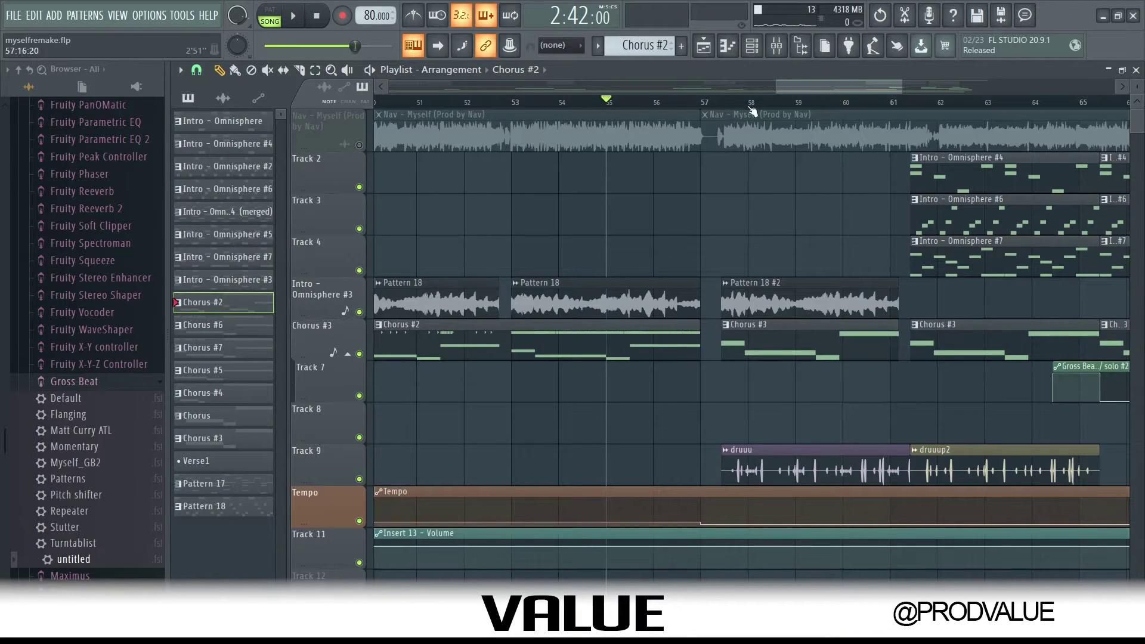
Step: Set the playback position to bar 57, move it back to bar 56, and view the arrangement through the final Chorus #3 section
{"action": "left_click", "coordinate": [701, 100]}
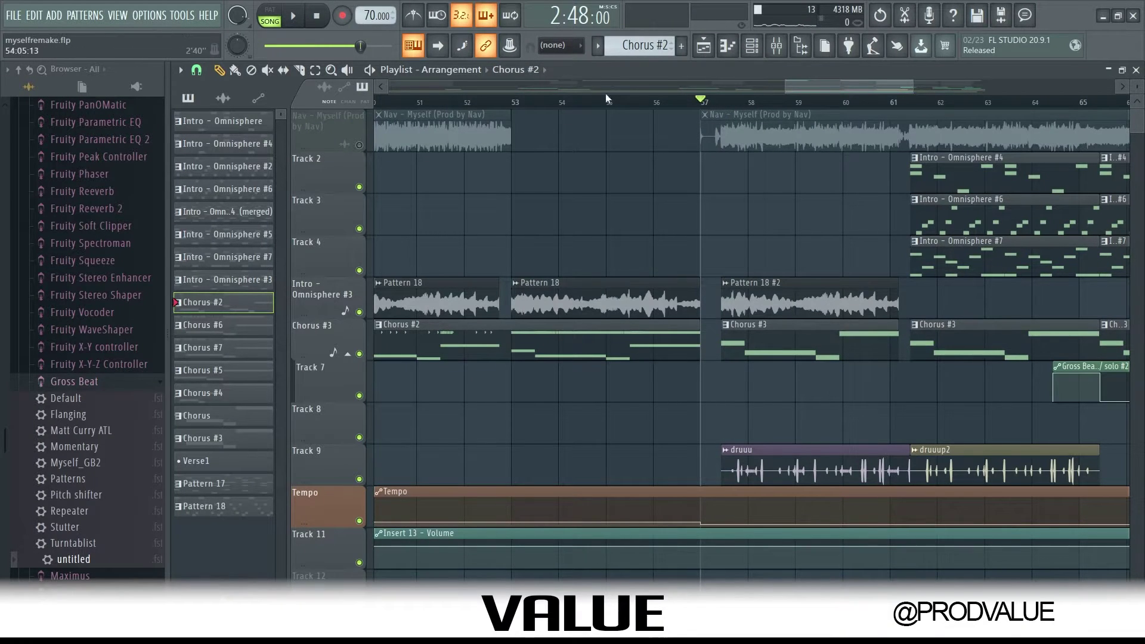
{"action": "left_click", "coordinate": [656, 102]}
{"action": "scroll", "coordinate": [656, 104], "scroll_direction": "down", "scroll_amount": 3}
{"action": "scroll", "coordinate": [772, 470], "scroll_direction": "up", "scroll_amount": 2}
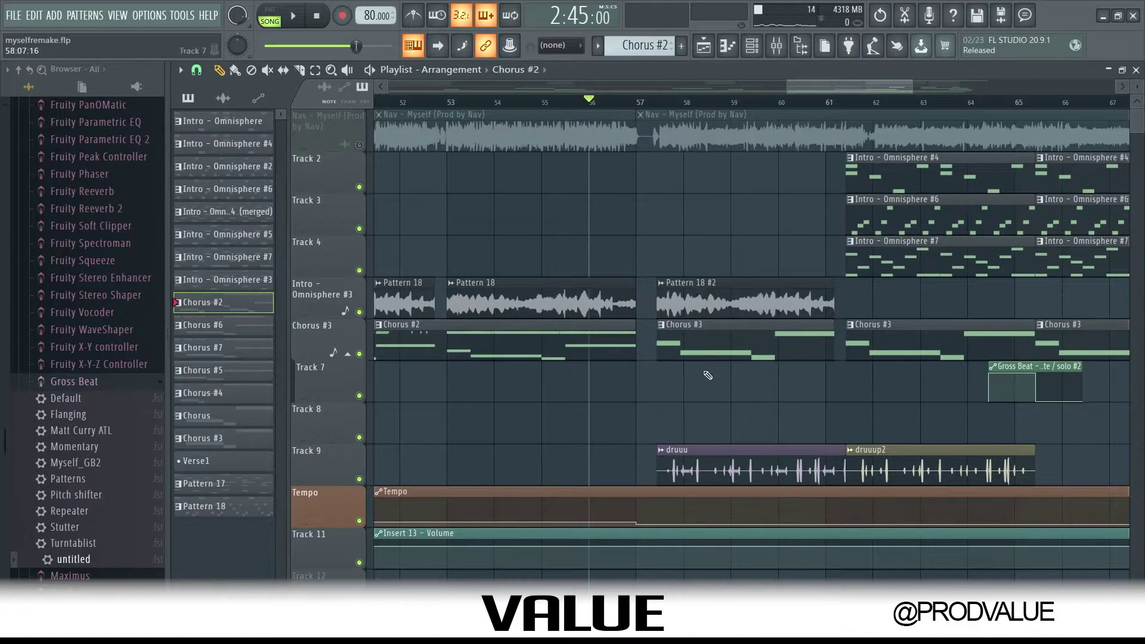
{"action": "scroll", "coordinate": [708, 375], "scroll_direction": "down", "scroll_amount": 3}
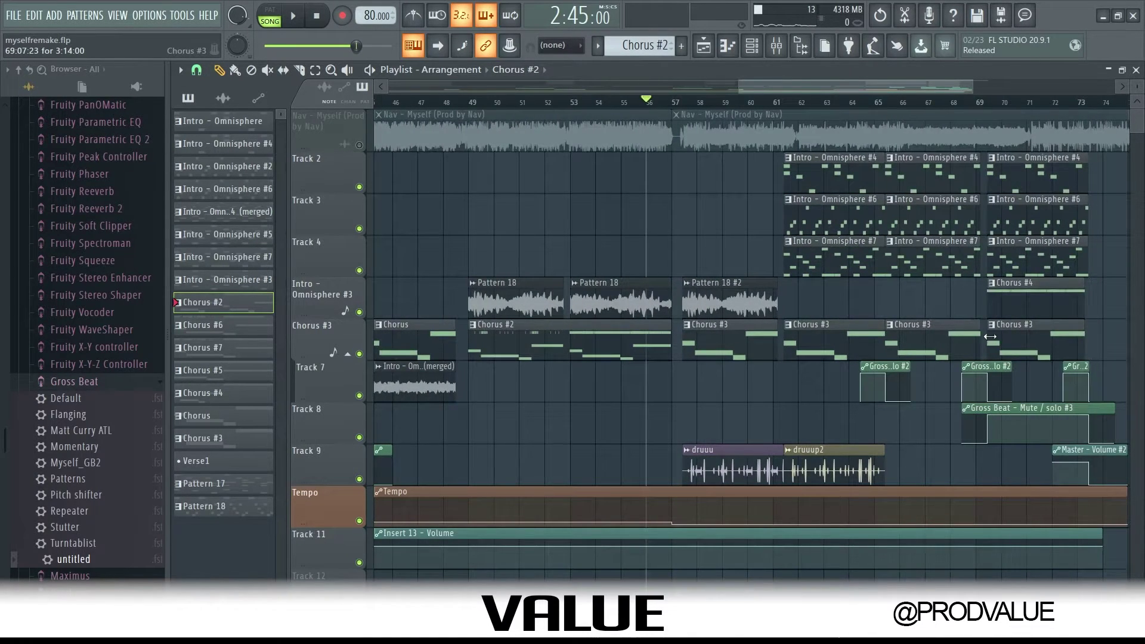
Step: Play the arrangement from bar 56 through the druuu clip into the Intro - Omnisphere melodies after bar 61, and stop playback
{"action": "scroll", "coordinate": [664, 254], "scroll_direction": "up", "scroll_amount": 5}
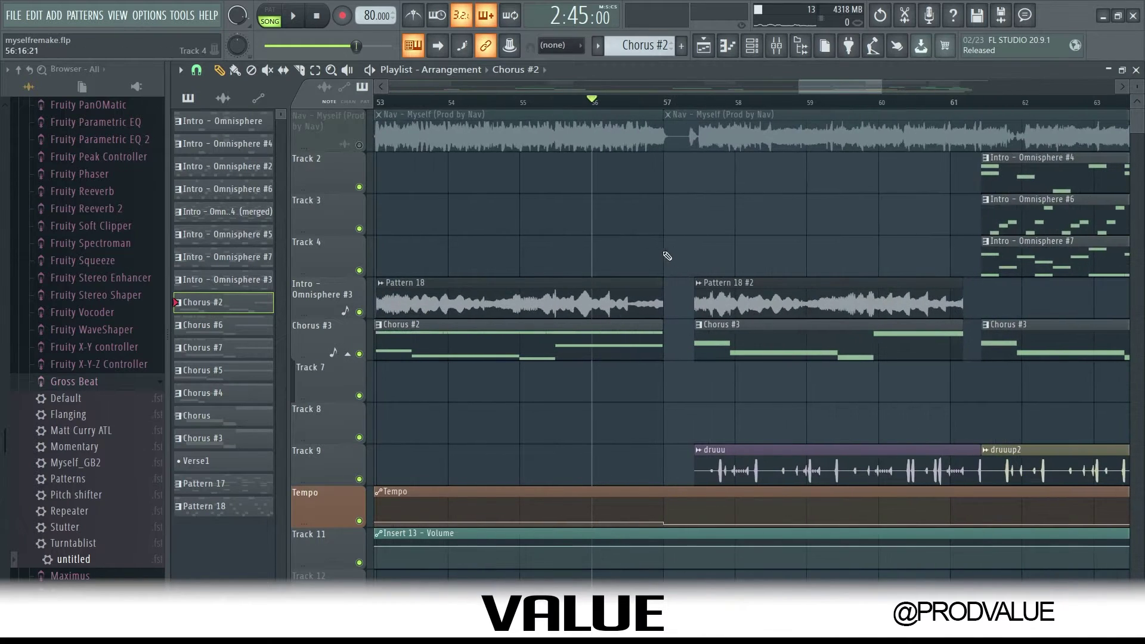
{"action": "key", "text": "space"}
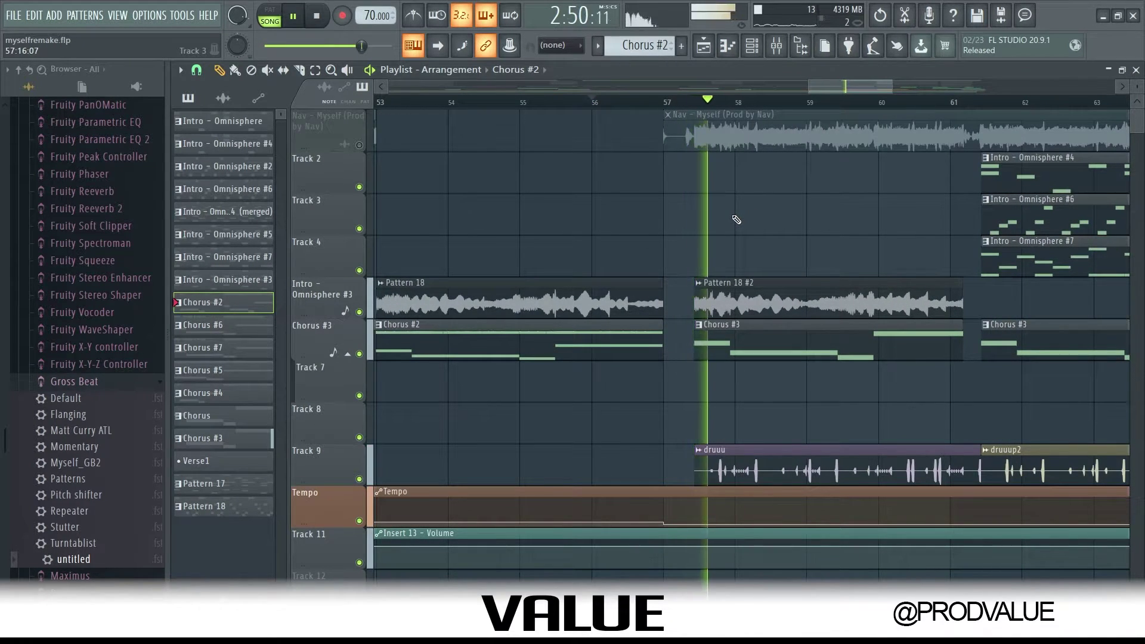
{"action": "scroll", "coordinate": [668, 198], "scroll_direction": "down", "scroll_amount": 3}
{"action": "scroll", "coordinate": [692, 206], "scroll_direction": "up", "scroll_amount": 2}
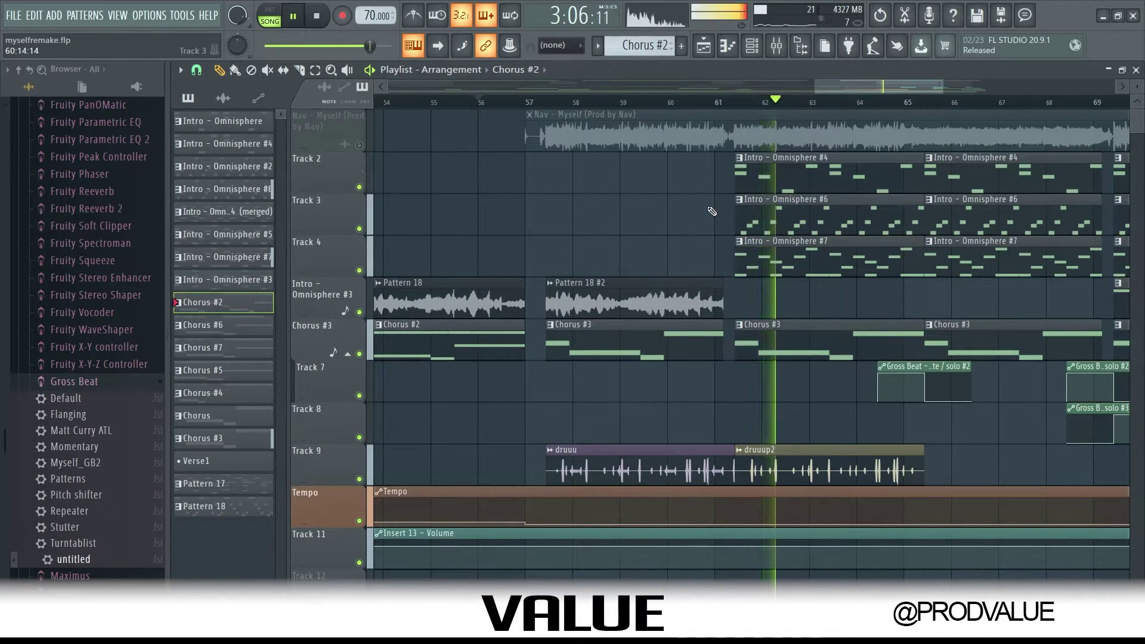
{"action": "scroll", "coordinate": [715, 221], "scroll_direction": "down", "scroll_amount": 3}
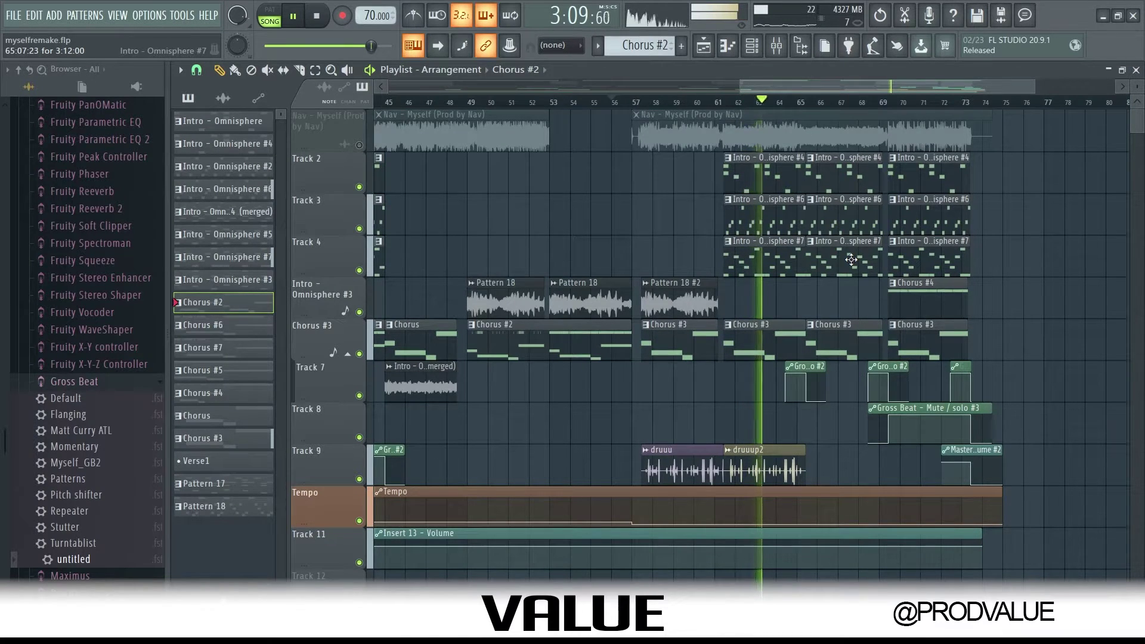
{"action": "key", "text": "space"}
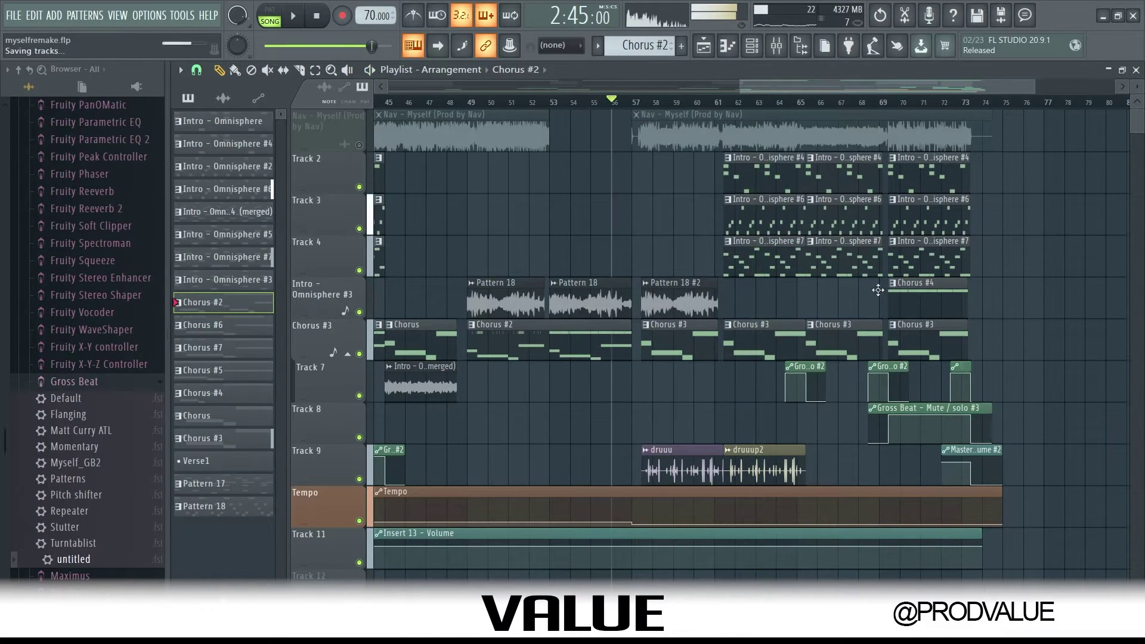
Step: Examine the final sections of the arrangement and set the playback position to bar 69, just before the last Chorus #3 clip
{"action": "scroll", "coordinate": [640, 370], "scroll_direction": "up", "scroll_amount": 3}
{"action": "scroll", "coordinate": [882, 285], "scroll_direction": "down", "scroll_amount": 4}
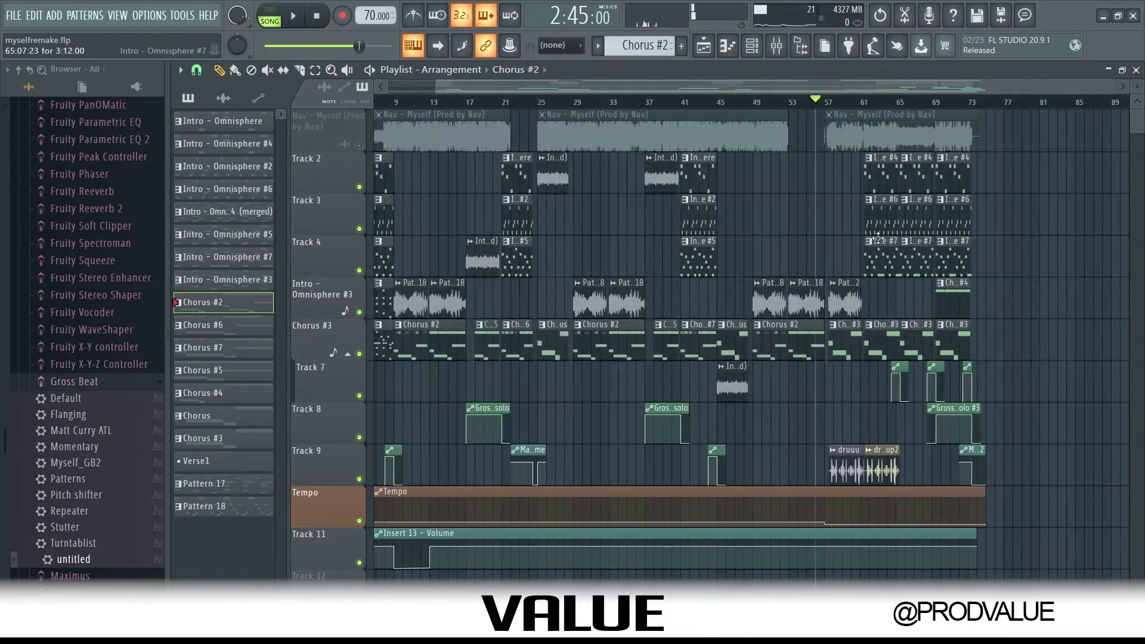
{"action": "scroll", "coordinate": [883, 314], "scroll_direction": "up", "scroll_amount": 4}
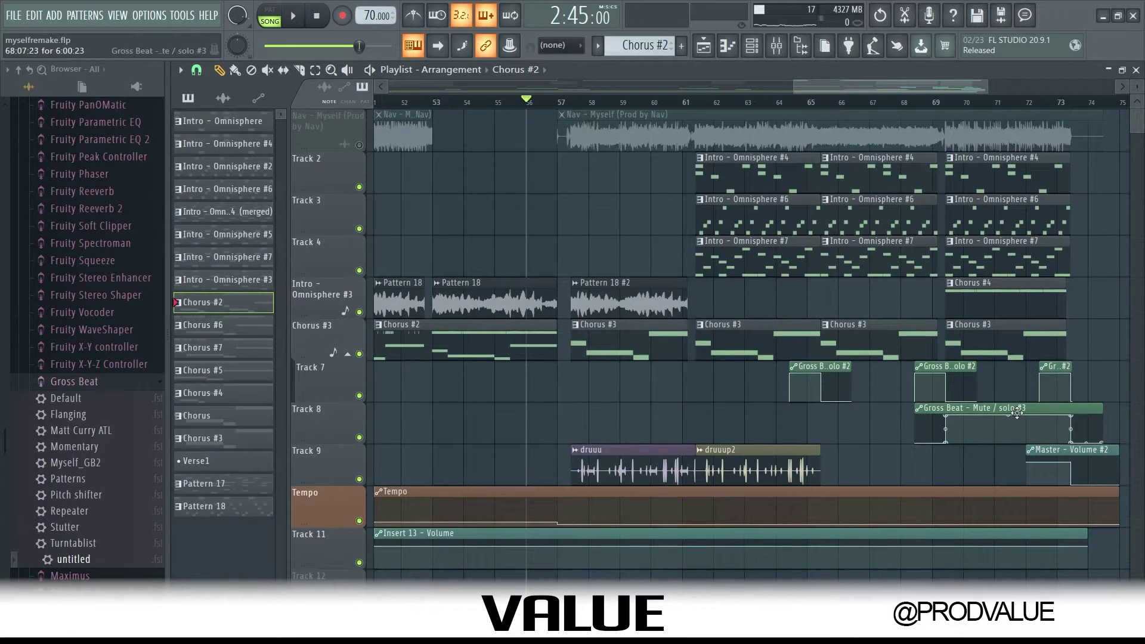
{"action": "scroll", "coordinate": [1018, 414], "scroll_direction": "up", "scroll_amount": 3}
{"action": "mouse_move", "coordinate": [884, 111]}
{"action": "left_mouse_down"}
{"action": "mouse_move", "coordinate": [907, 102]}
{"action": "mouse_move", "coordinate": [877, 106]}
{"action": "left_mouse_up"}
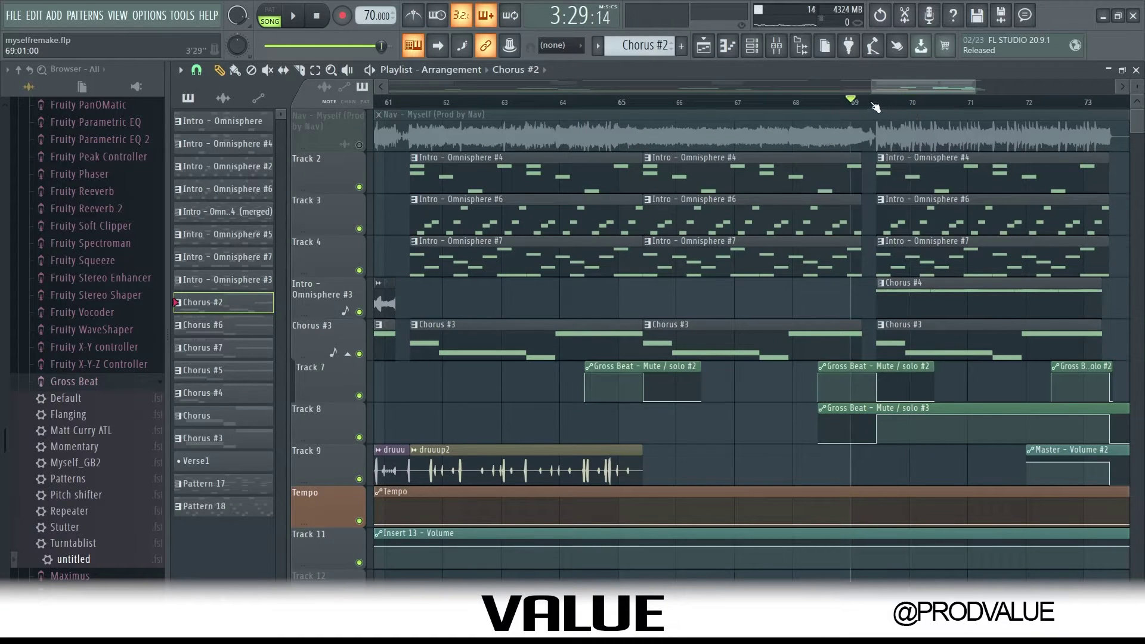
Step: Examine the Gross Beat - Mute / solo and Master - Volume #2 automation around the final Chorus #3 and Chorus #4 clips, and play from bar 69
{"action": "scroll", "coordinate": [831, 209], "scroll_direction": "down", "scroll_amount": 3}
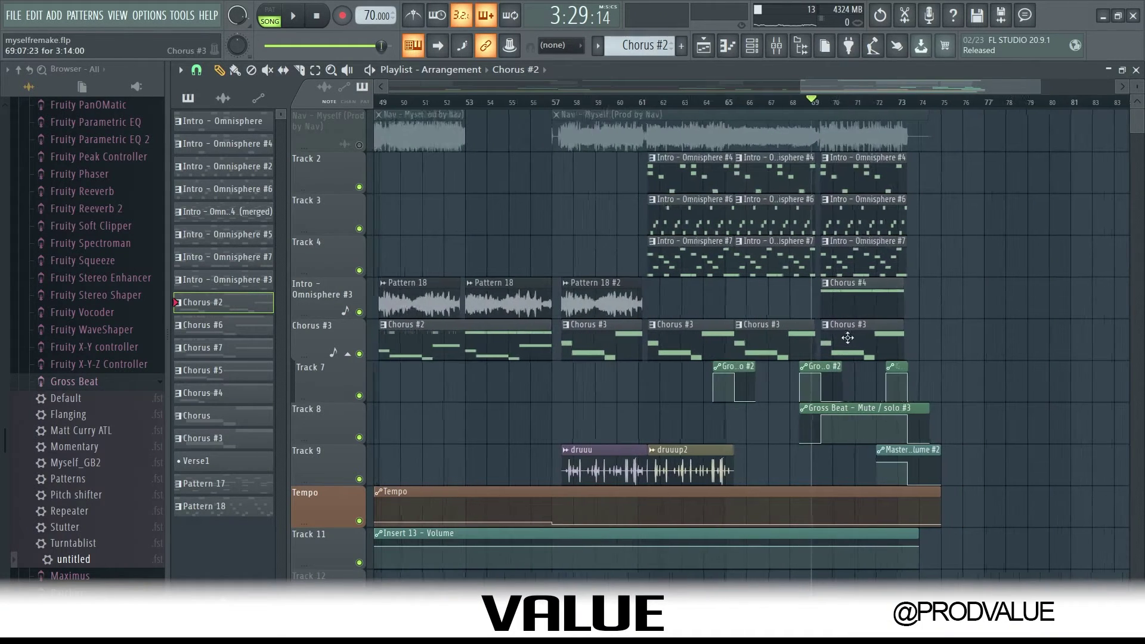
{"action": "scroll", "coordinate": [849, 338], "scroll_direction": "up", "scroll_amount": 3}
{"action": "scroll", "coordinate": [704, 351], "scroll_direction": "up", "scroll_amount": 2}
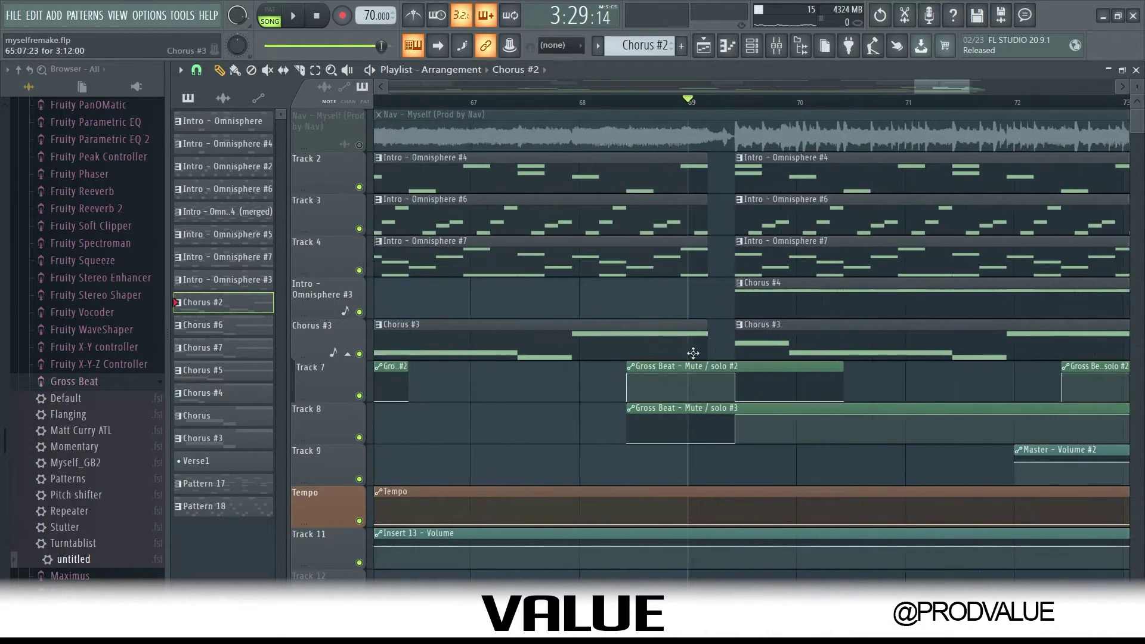
{"action": "scroll", "coordinate": [908, 382], "scroll_direction": "down", "scroll_amount": 3}
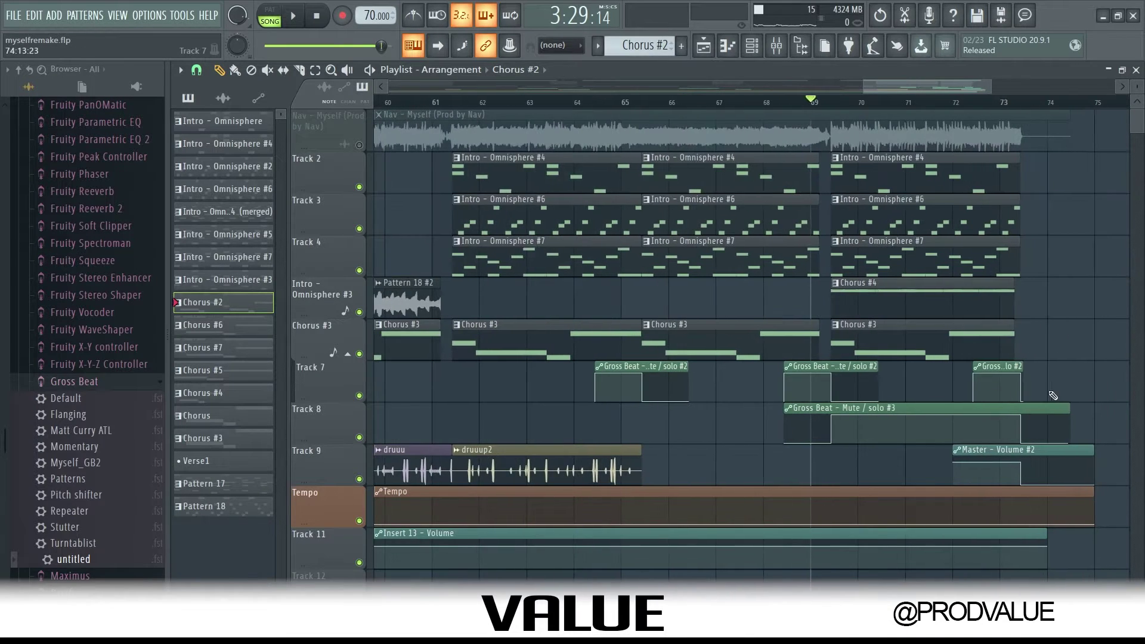
{"action": "scroll", "coordinate": [1040, 427], "scroll_direction": "up", "scroll_amount": 2}
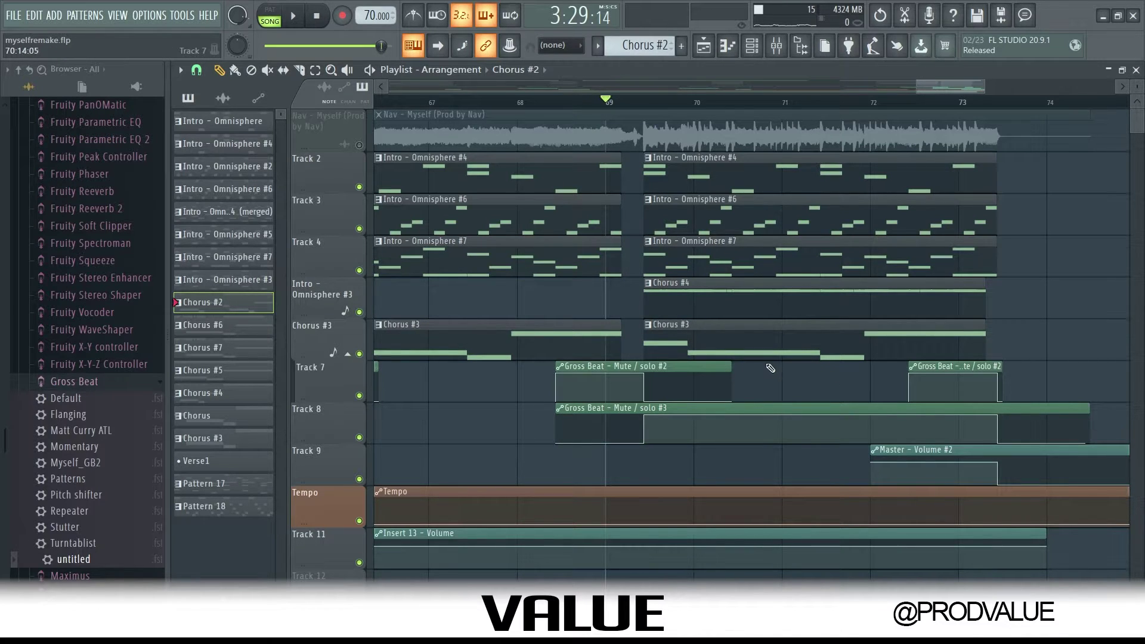
{"action": "key", "text": "space"}
{"action": "scroll", "coordinate": [720, 279], "scroll_direction": "down", "scroll_amount": 1}
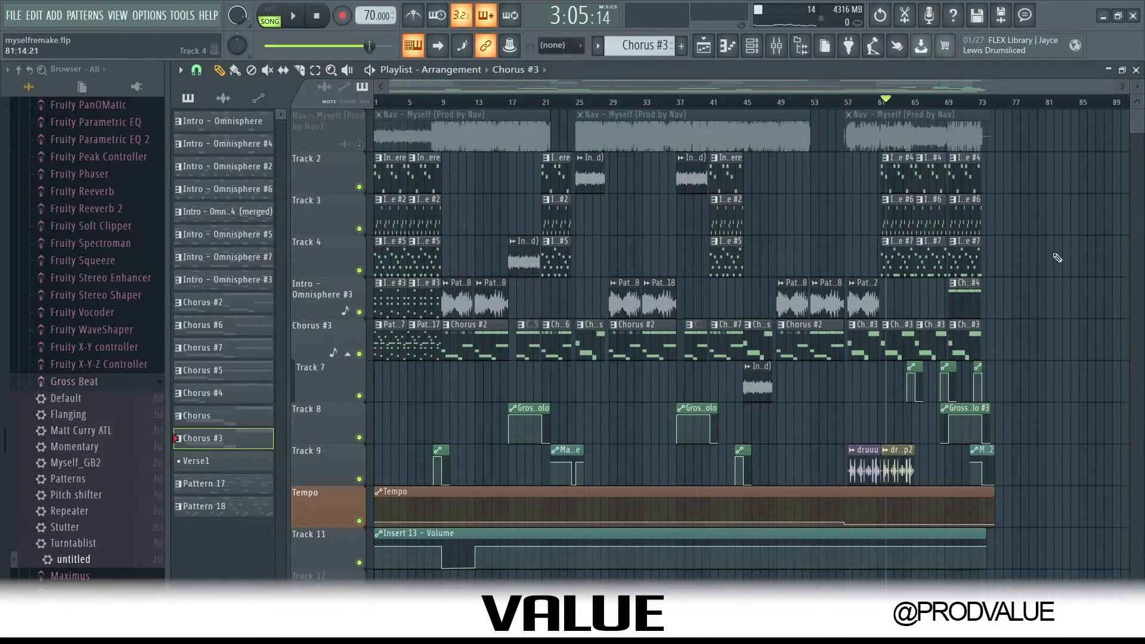
Step: Review the ending of the arrangement, fit the whole song in the Playlist view, and play it from bar 1
{"action": "scroll", "coordinate": [963, 208], "scroll_direction": "up", "scroll_amount": 3}
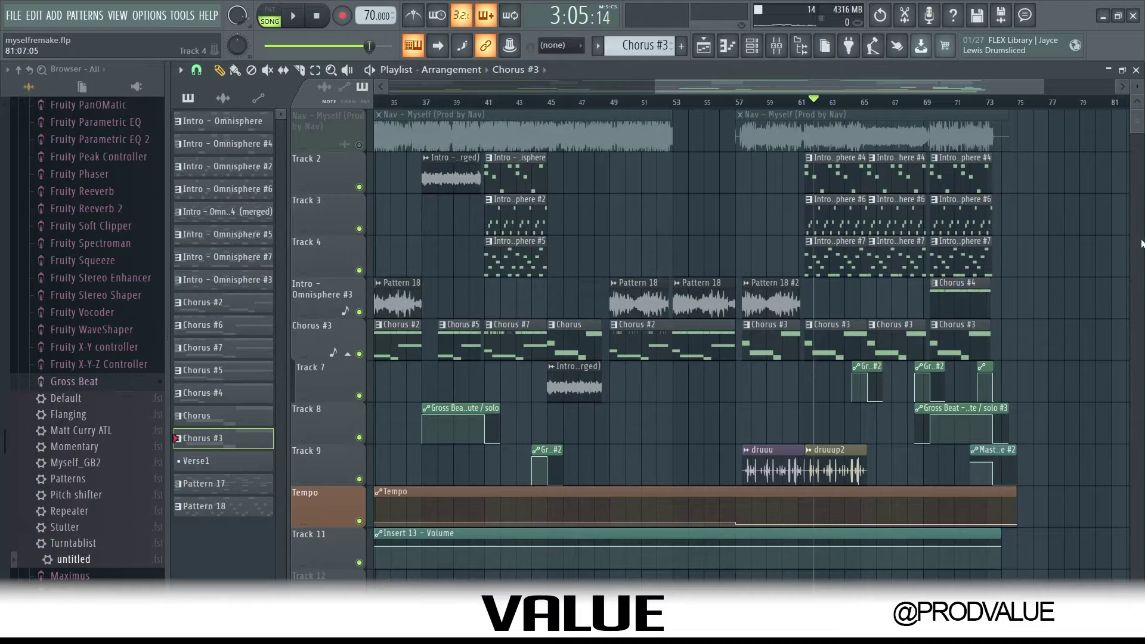
{"action": "scroll", "coordinate": [864, 88], "scroll_direction": "right", "scroll_amount": 5}
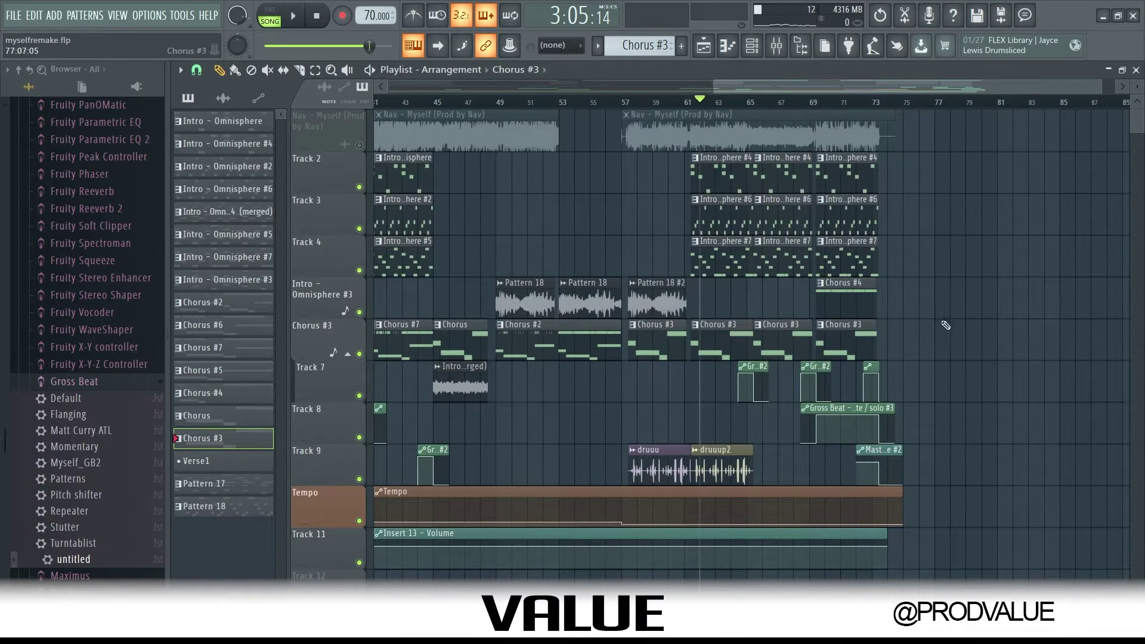
{"action": "scroll", "coordinate": [934, 328], "scroll_direction": "down", "scroll_amount": 4}
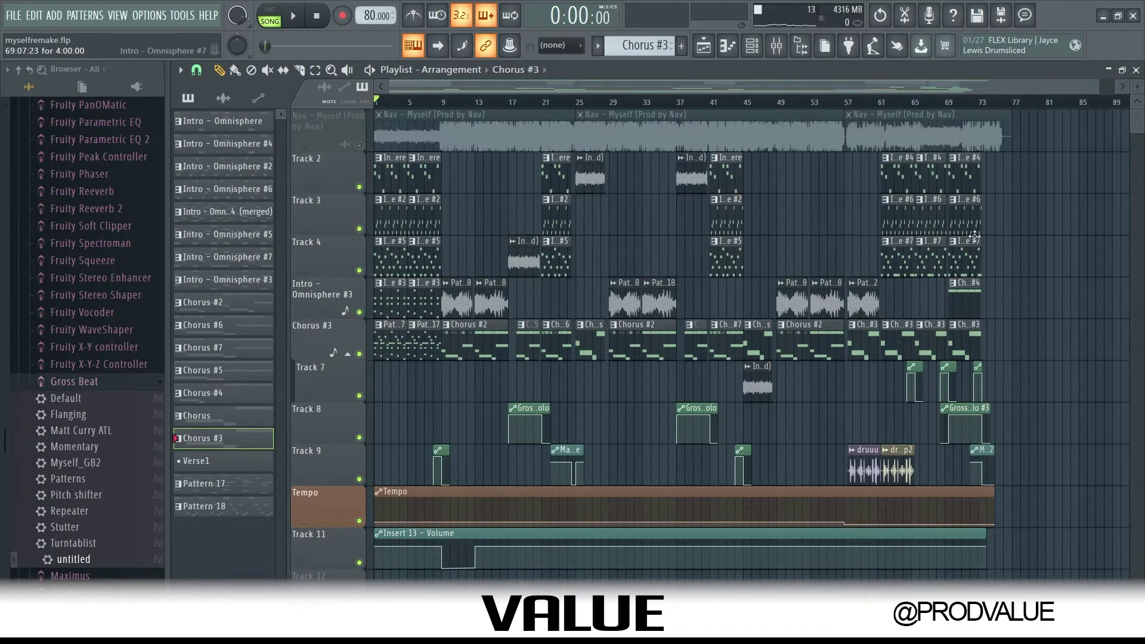
{"action": "left_click_drag", "start_coordinate": [1098, 85], "coordinate": [997, 86]}
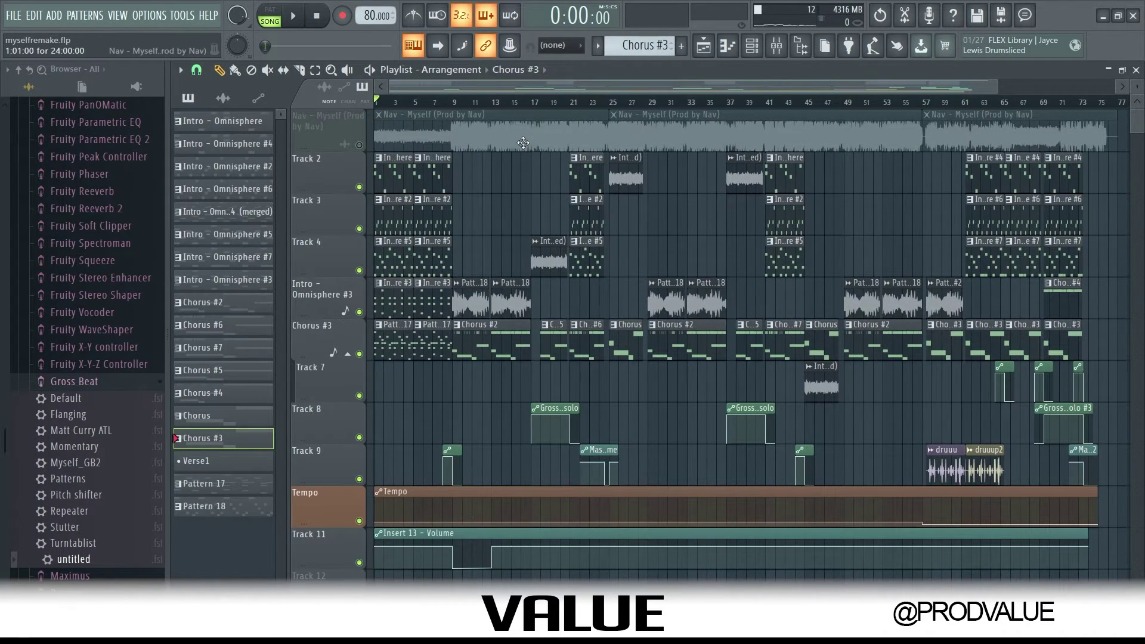
{"action": "key", "text": "space"}
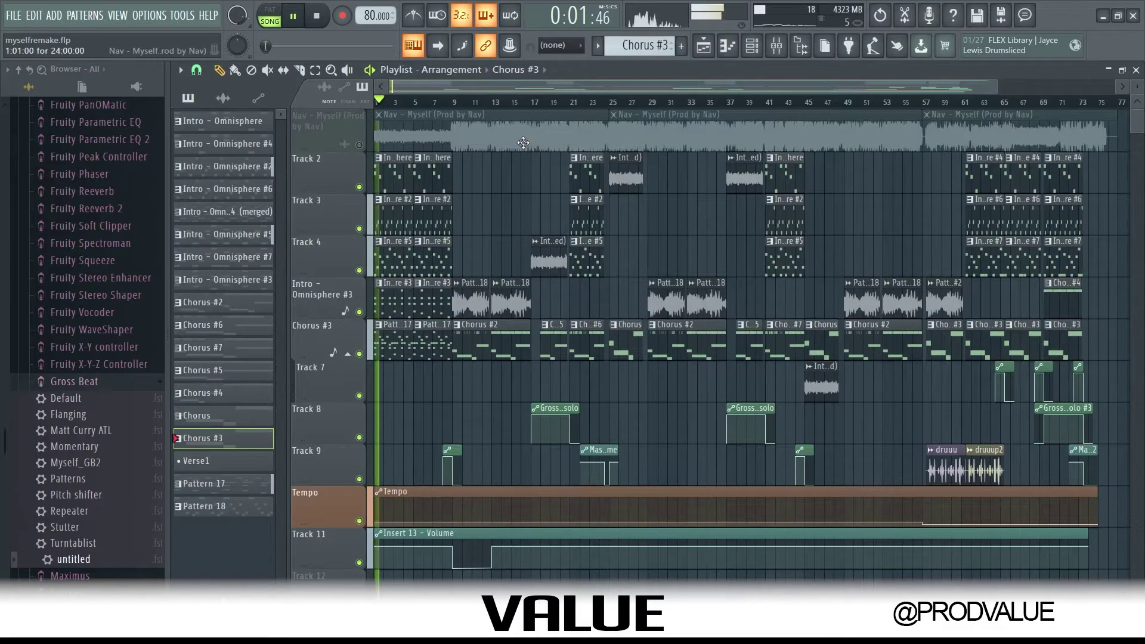